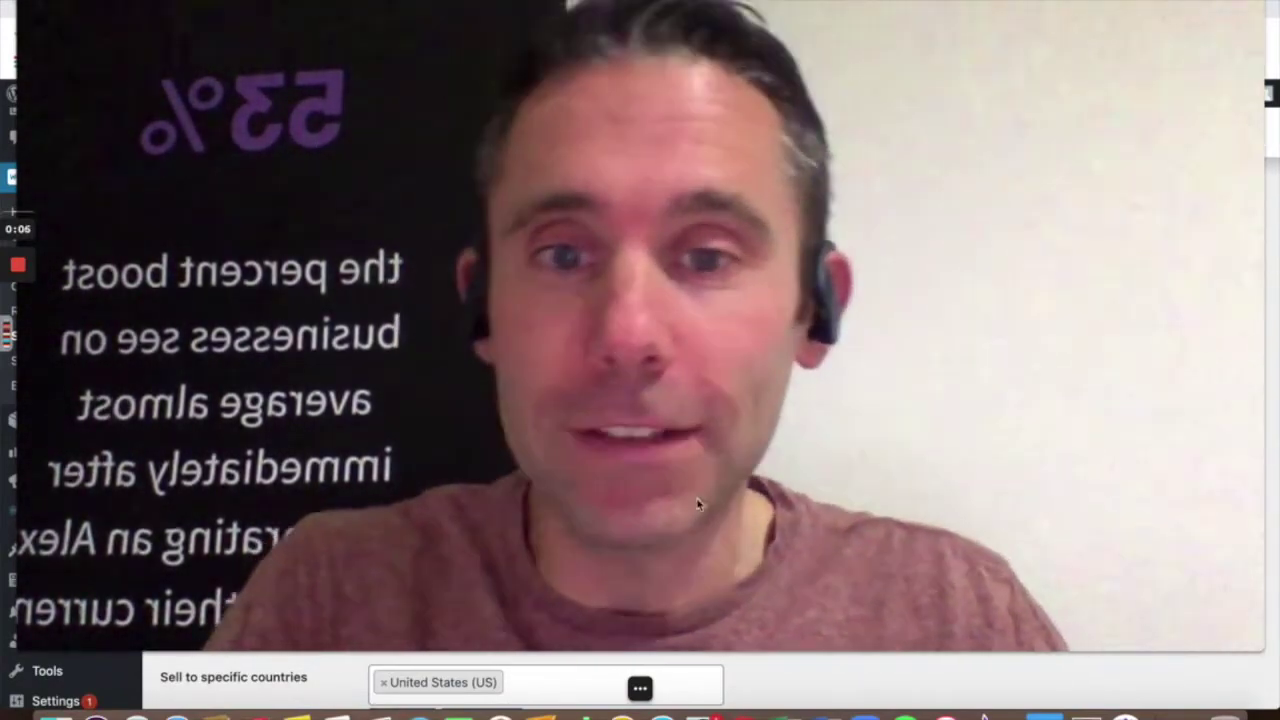
# Check on the General settings that 'Enable tax rates and calculations' is ticked
pyautogui.moveTo(614, 690)
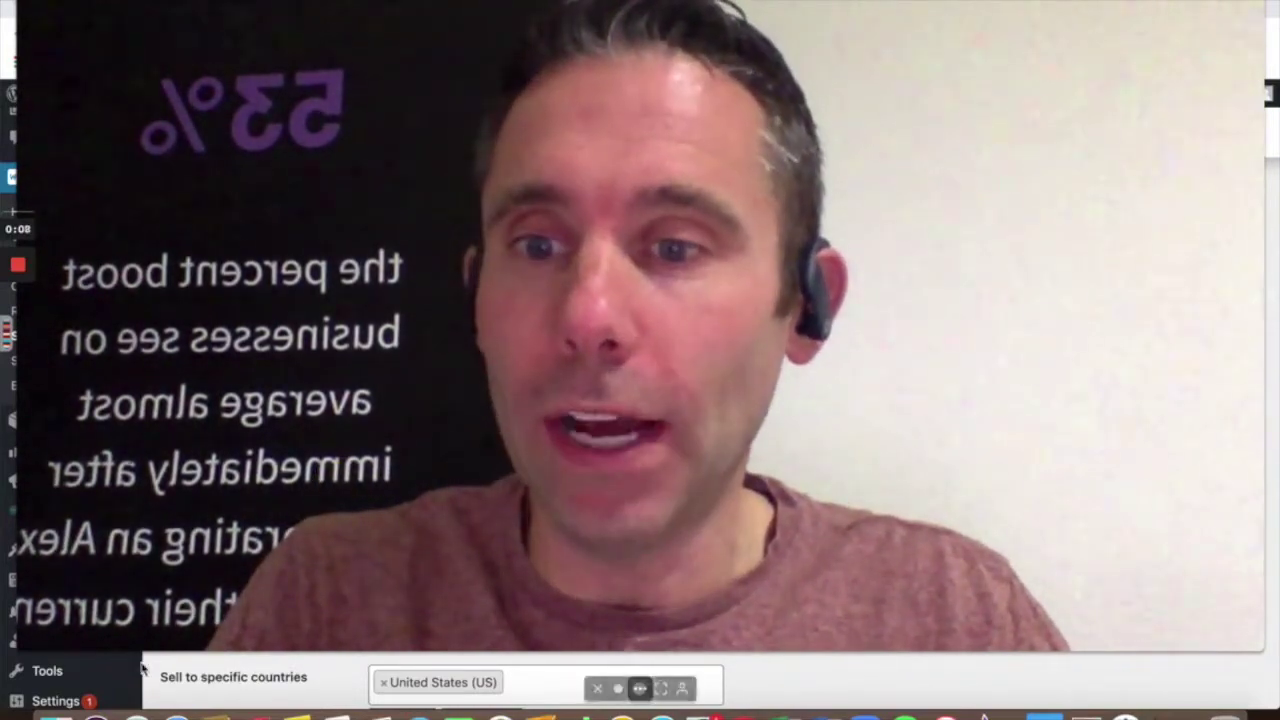
pyautogui.click(616, 690)
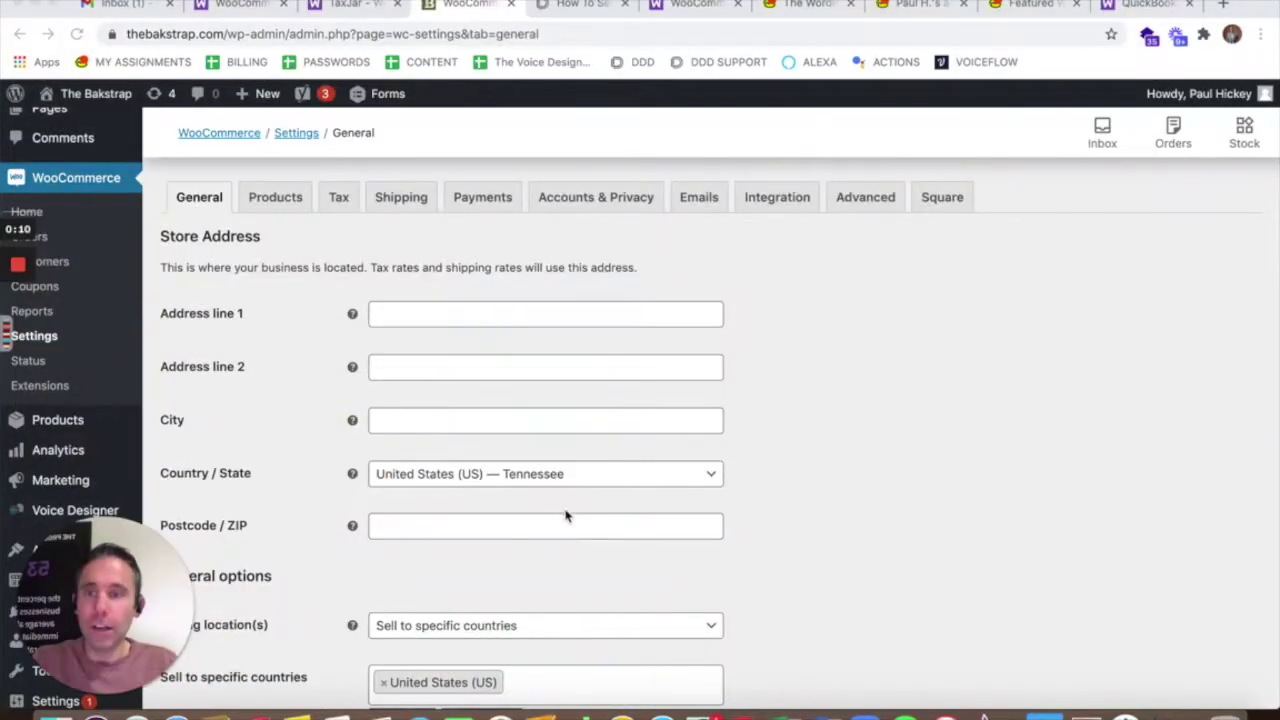
pyautogui.moveTo(155, 588); pyautogui.dragTo(1149, 591)
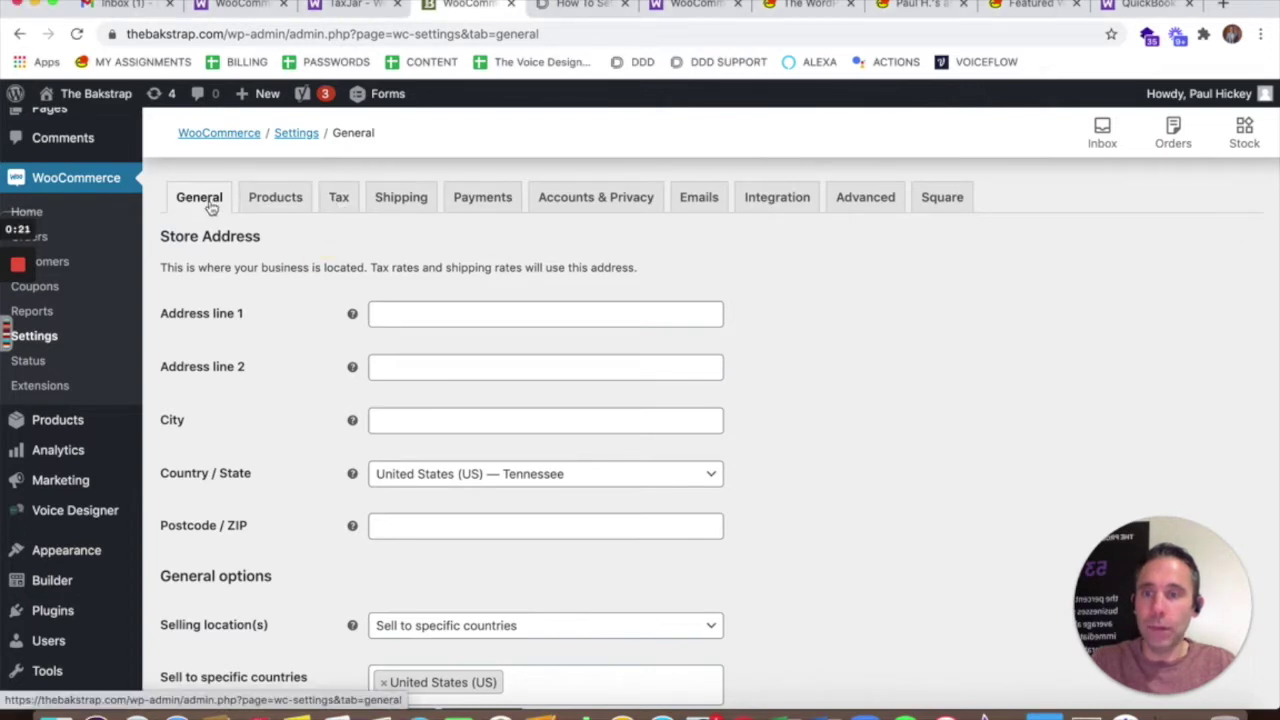
pyautogui.scroll(-5, 318, 366)
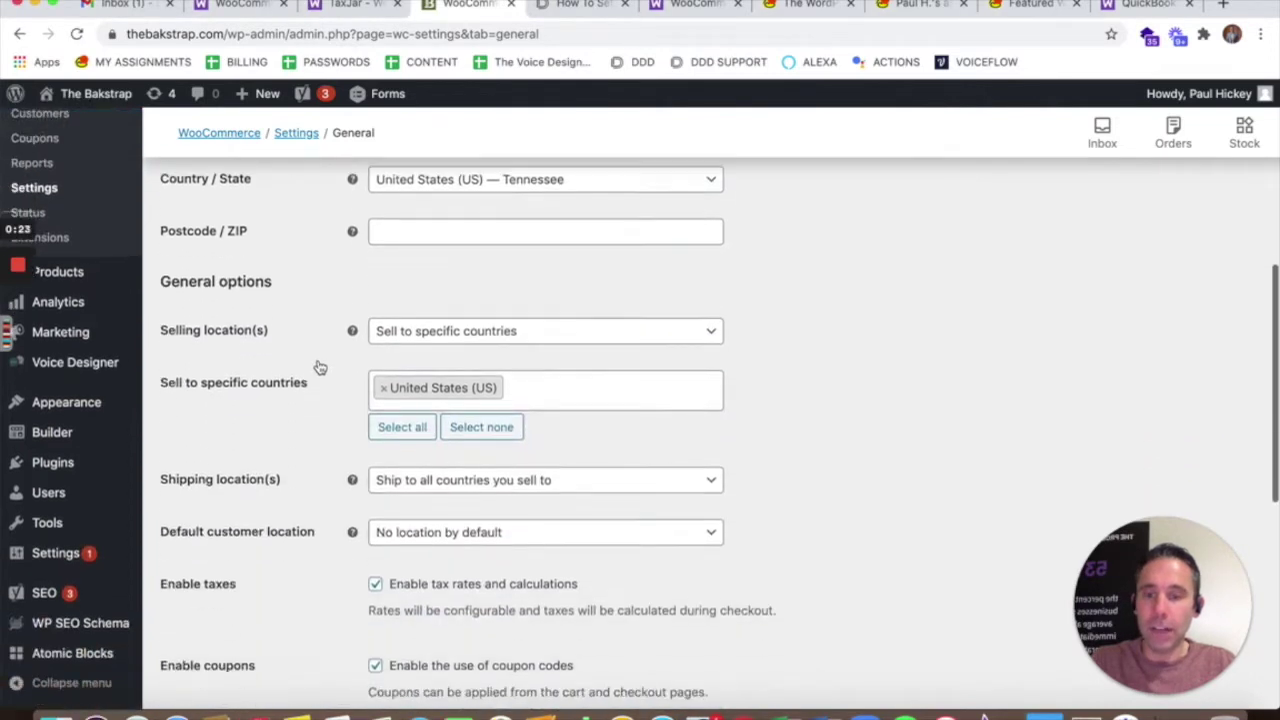
pyautogui.scroll(5, 318, 366)
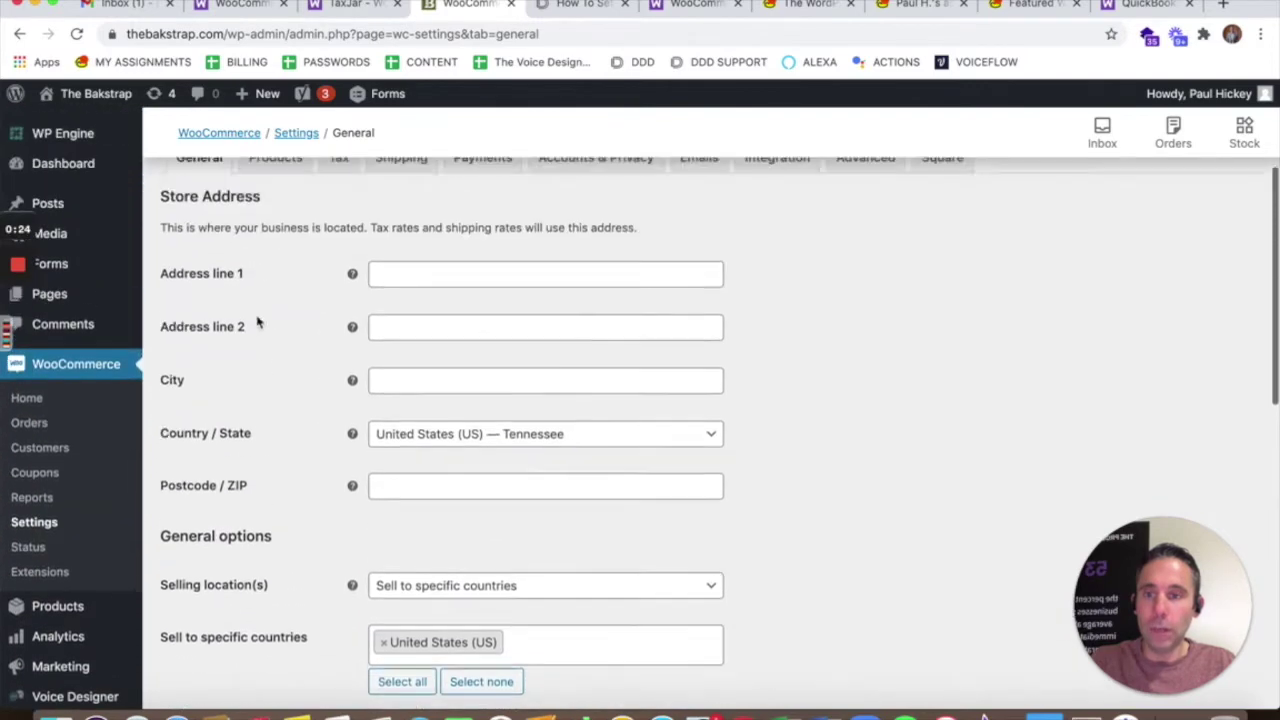
pyautogui.scroll(-4, 251, 471)
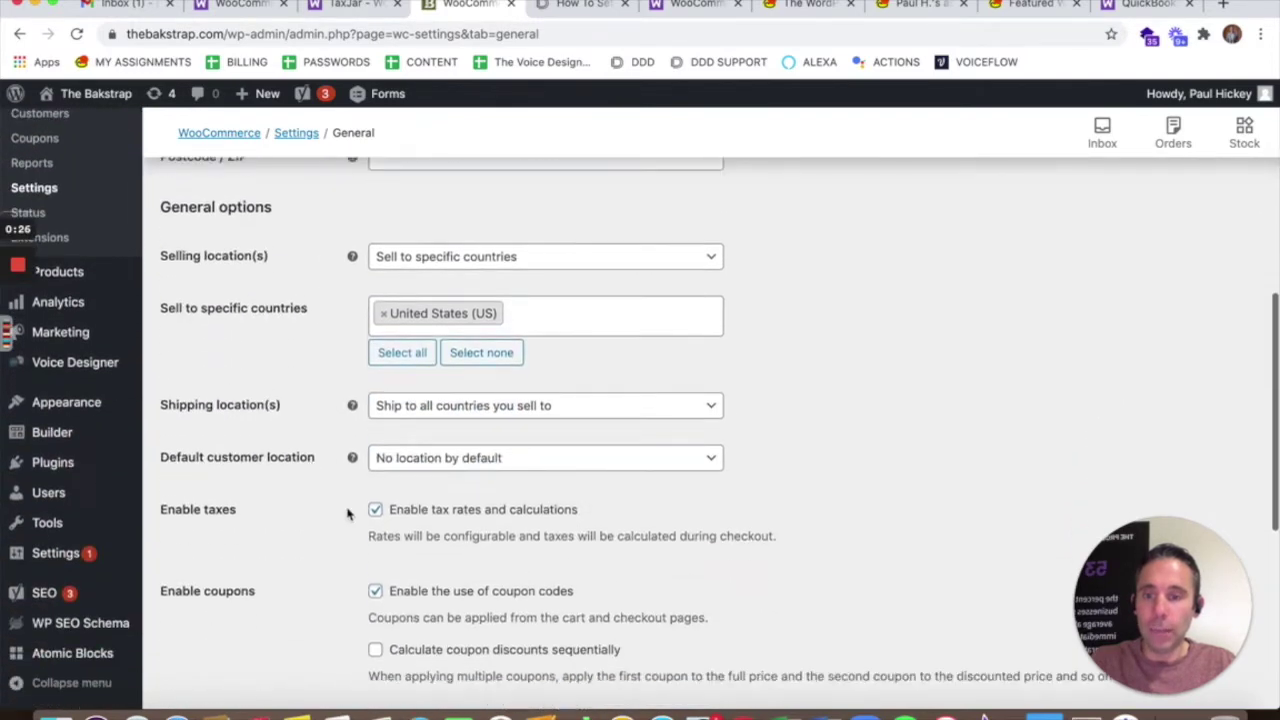
pyautogui.scroll(-1, 380, 518)
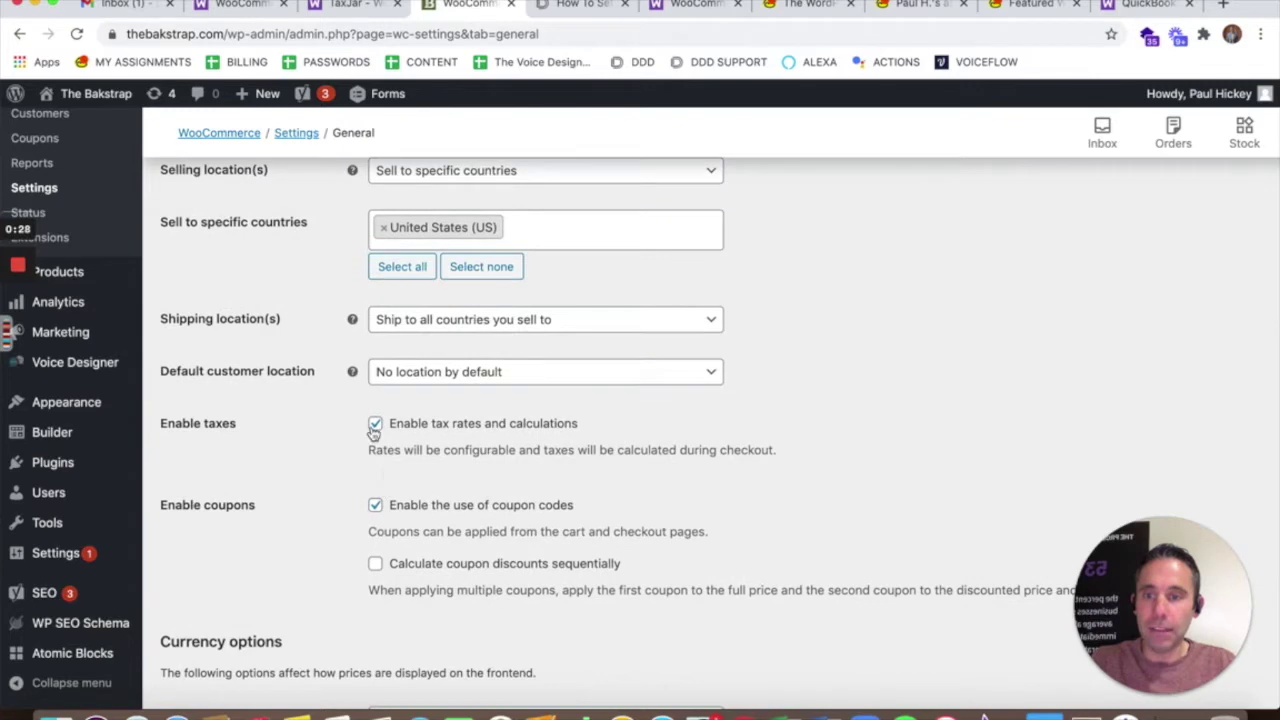
pyautogui.scroll(-5, 491, 506)
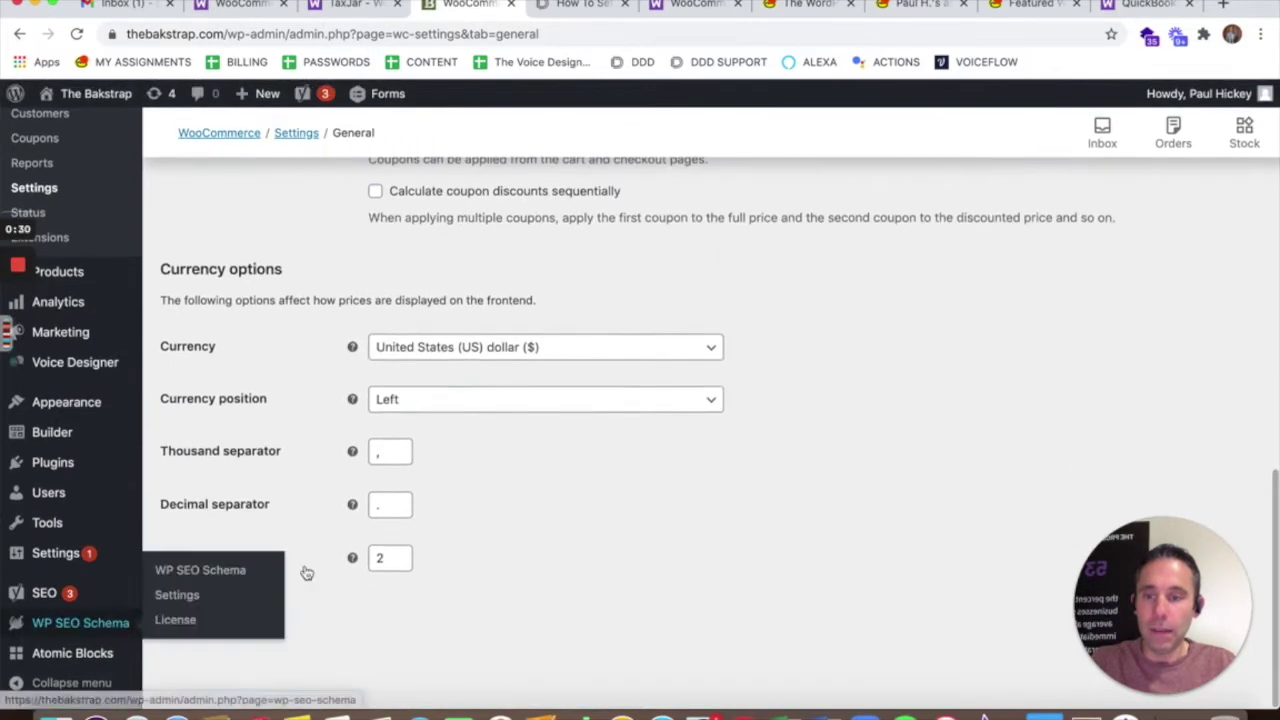
pyautogui.scroll(7, 457, 514)
pyautogui.scroll(5, 457, 514)
# Go to the Tax settings and scroll through the tax options
pyautogui.click(338, 386)
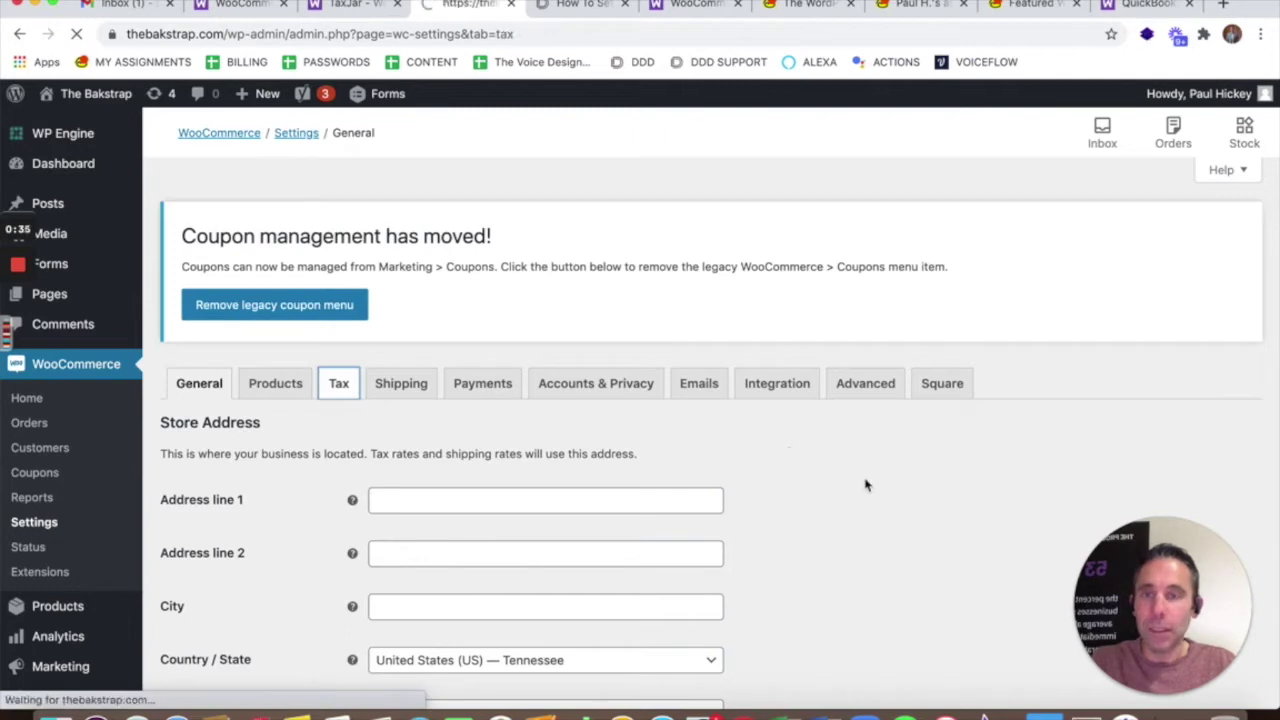
pyautogui.scroll(-2, 803, 482)
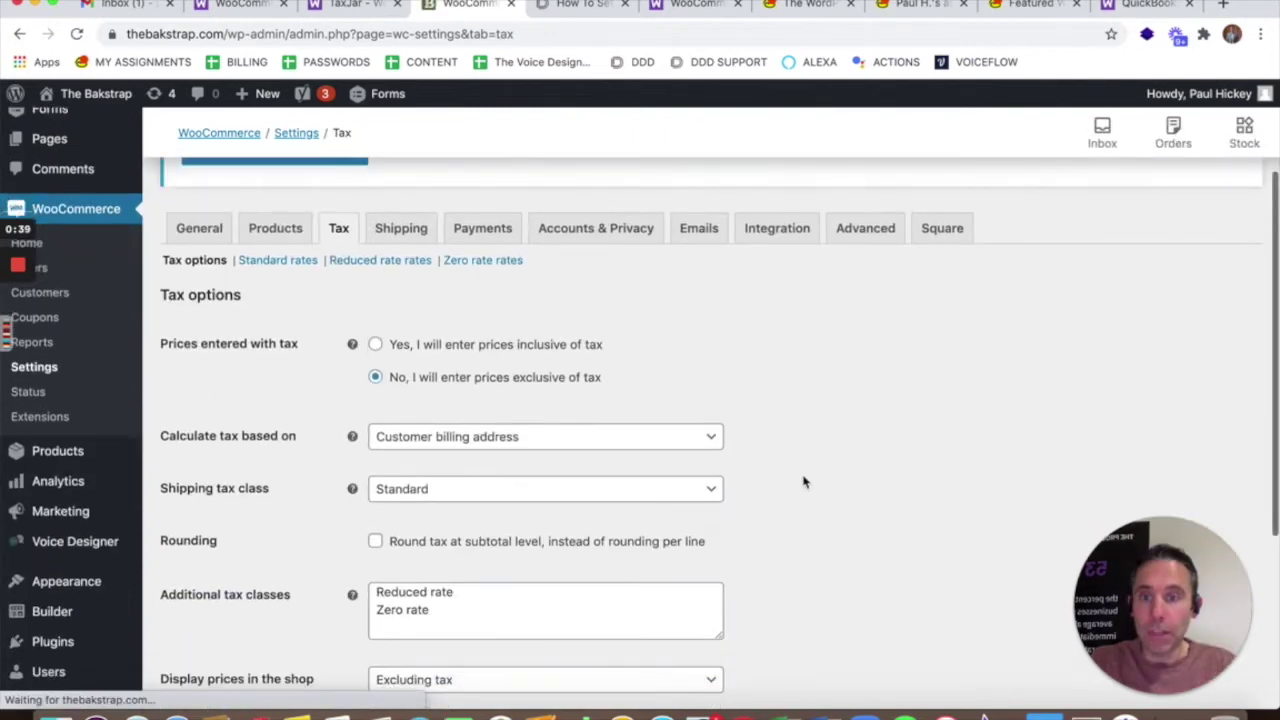
pyautogui.scroll(-1, 803, 482)
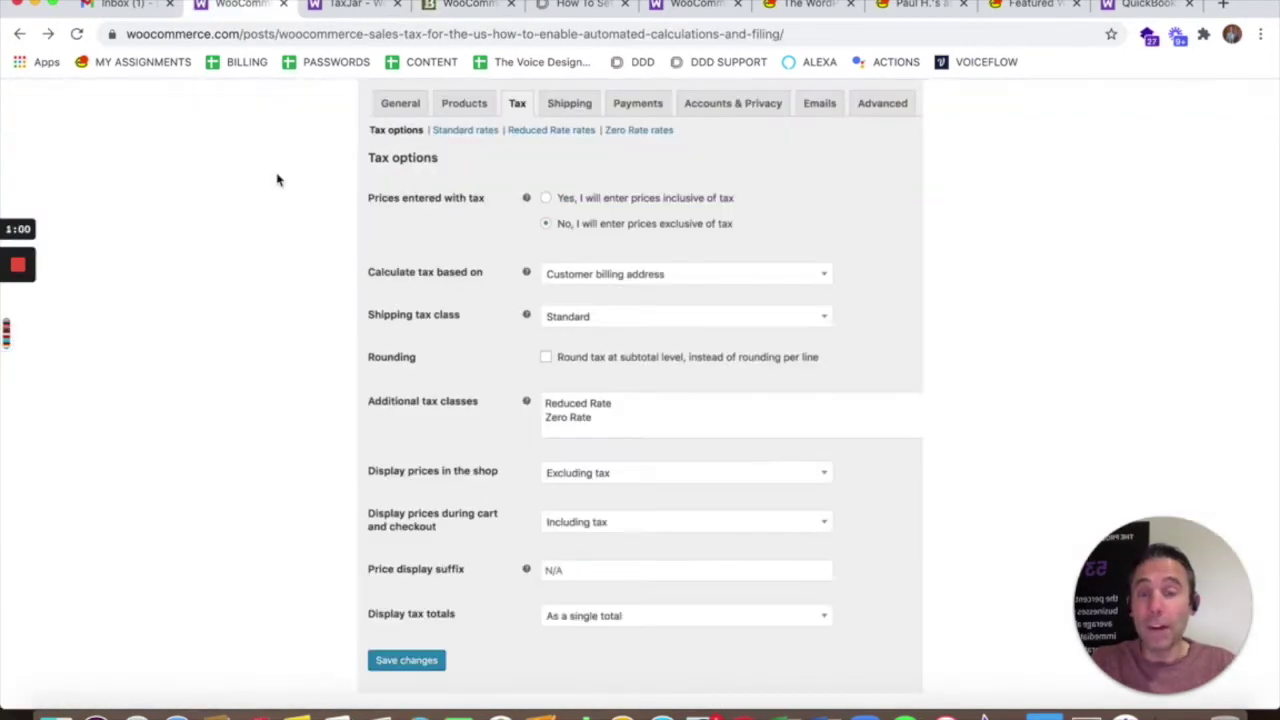
# Read through the automated tax article and the WooCommerce Tax product page
pyautogui.scroll(-10, 298, 207)
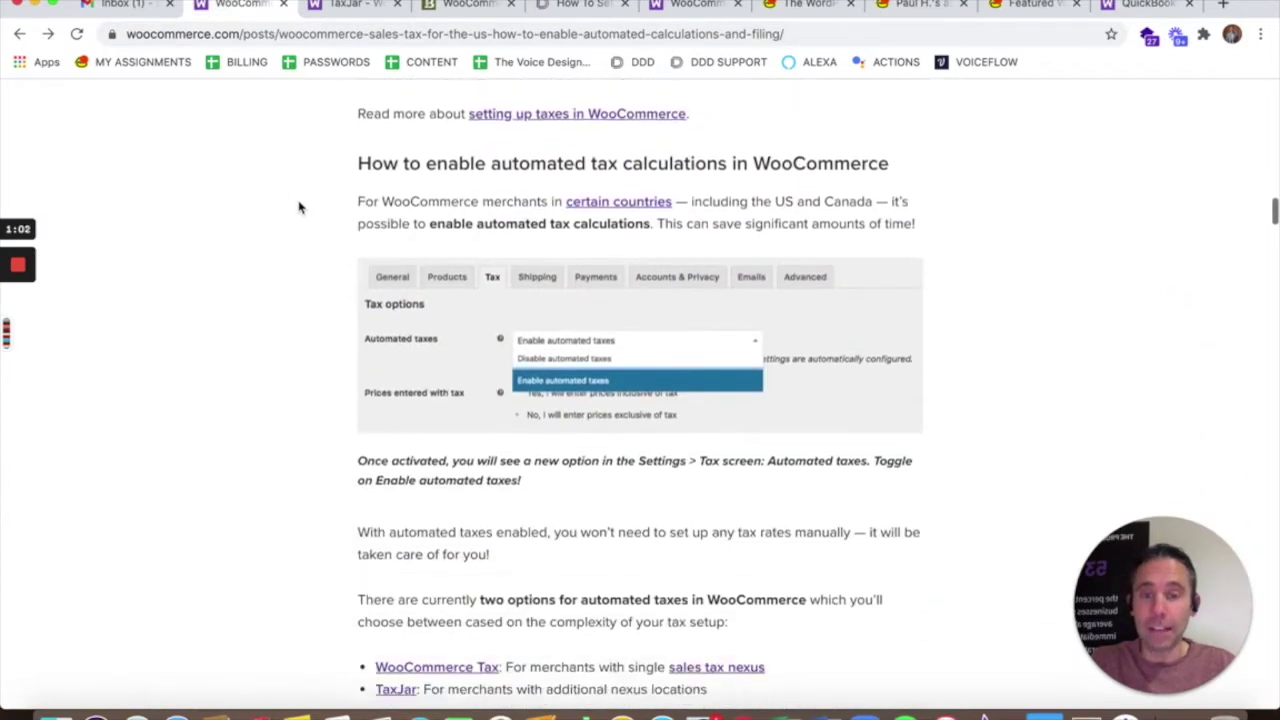
pyautogui.scroll(-1, 298, 207)
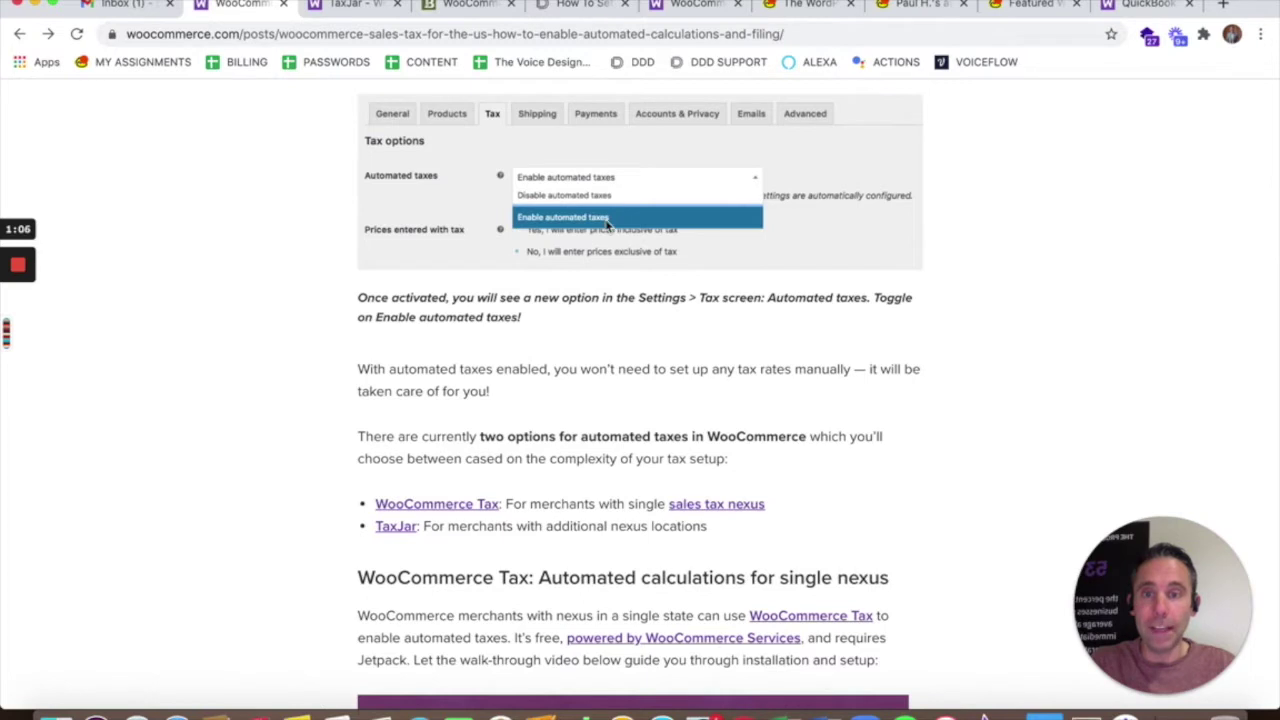
pyautogui.click(689, 10)
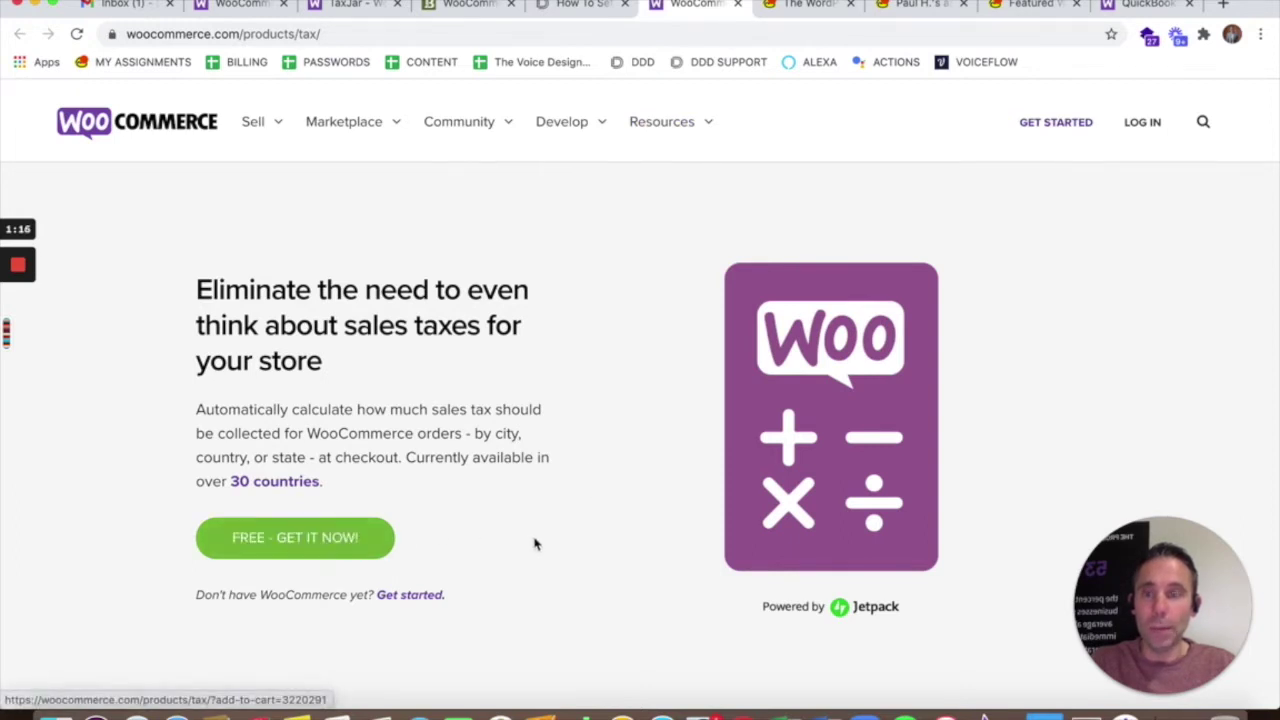
pyautogui.scroll(-3, 569, 547)
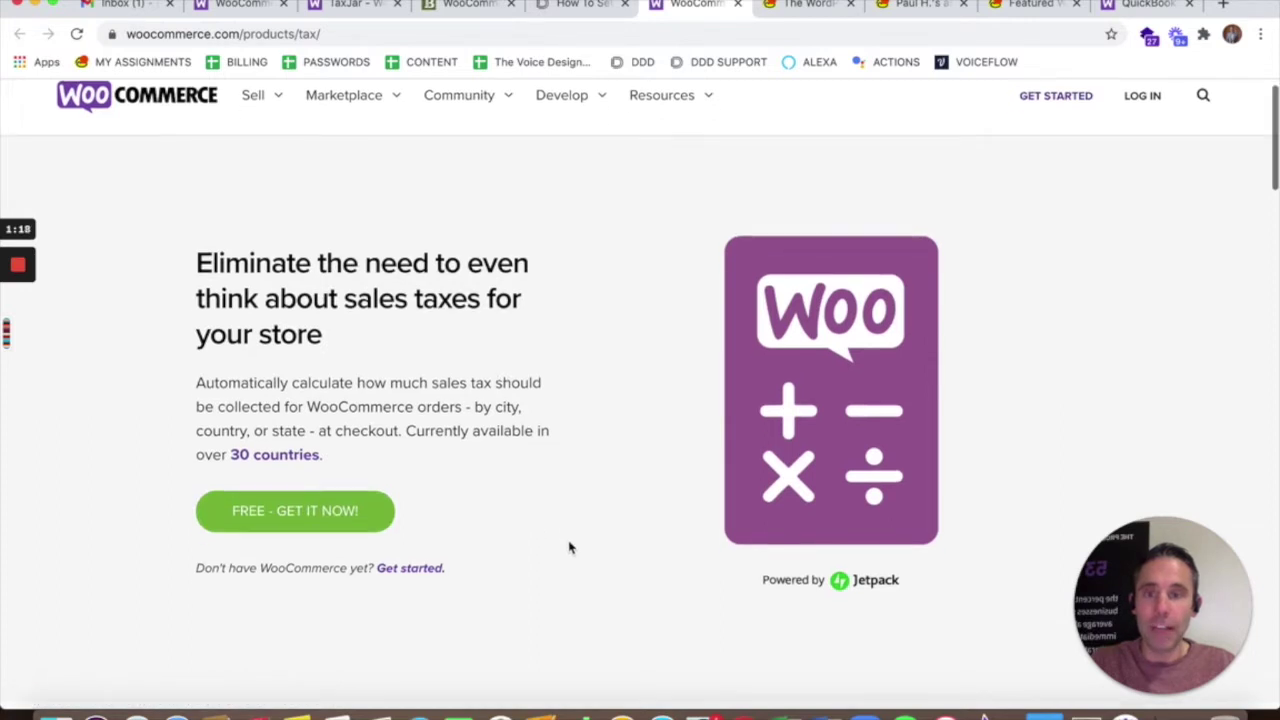
pyautogui.scroll(-1, 569, 547)
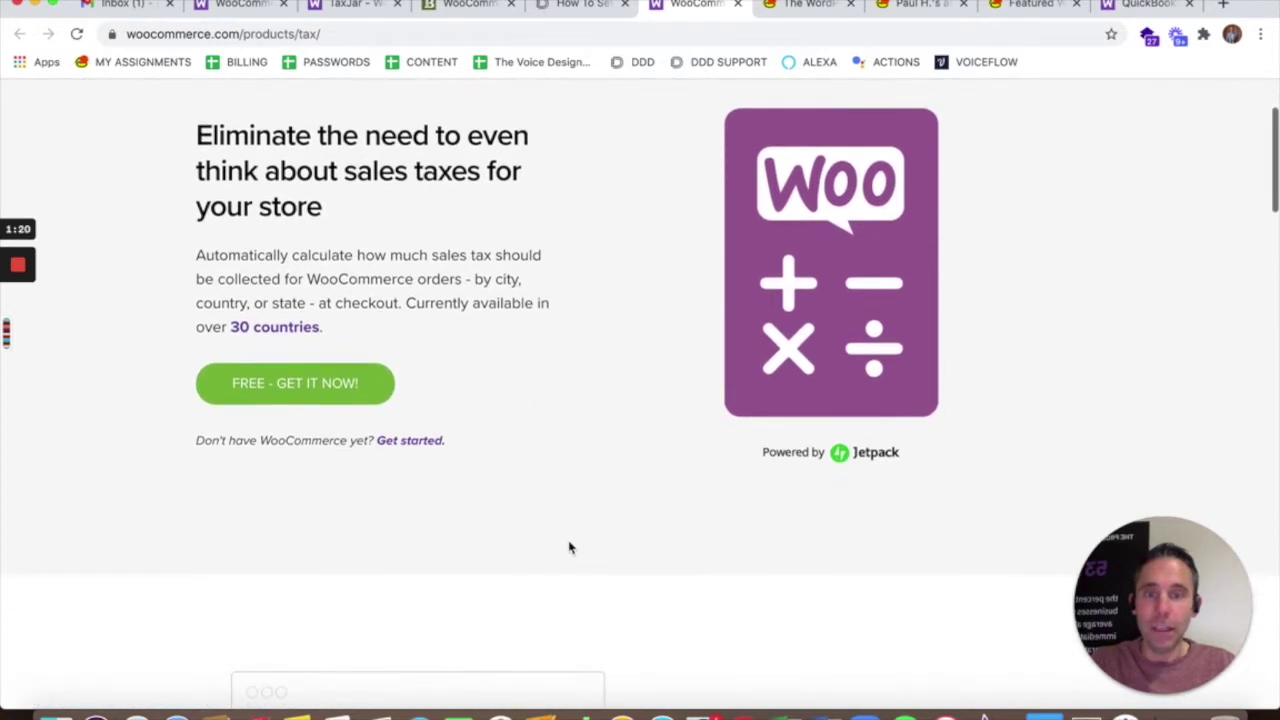
pyautogui.scroll(-7, 569, 547)
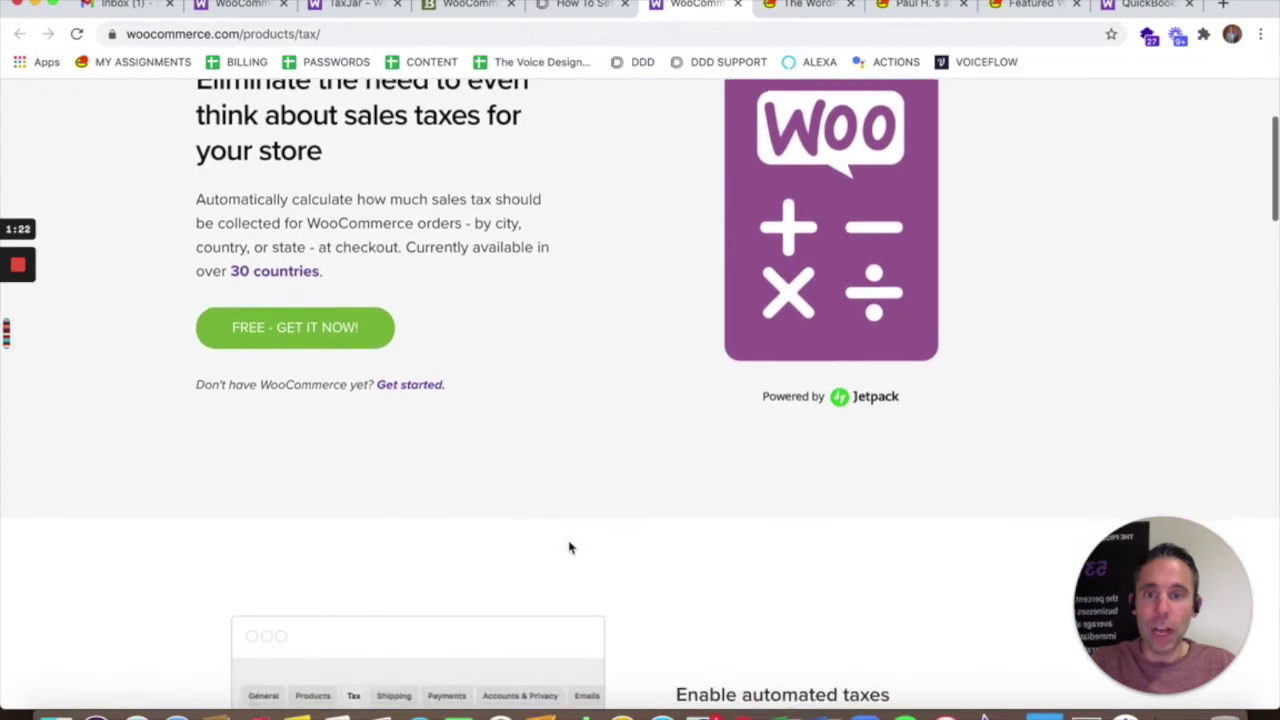
pyautogui.scroll(-4, 622, 562)
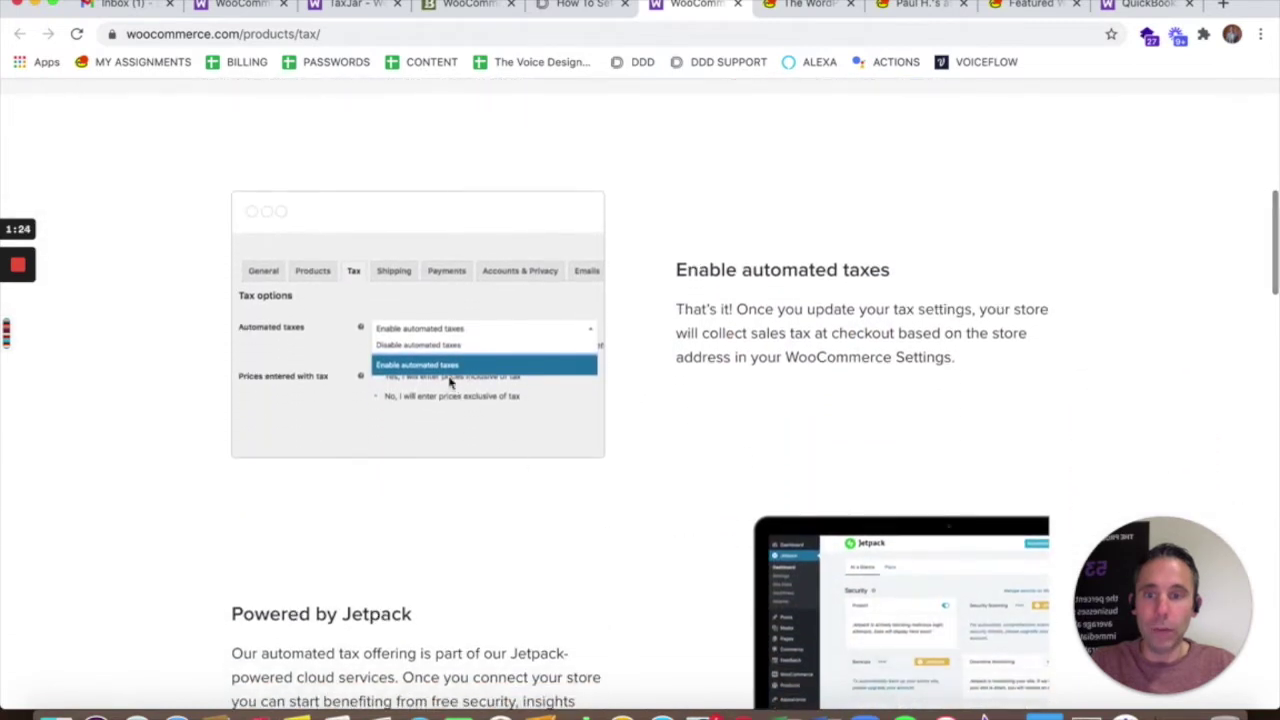
pyautogui.scroll(-5, 560, 422)
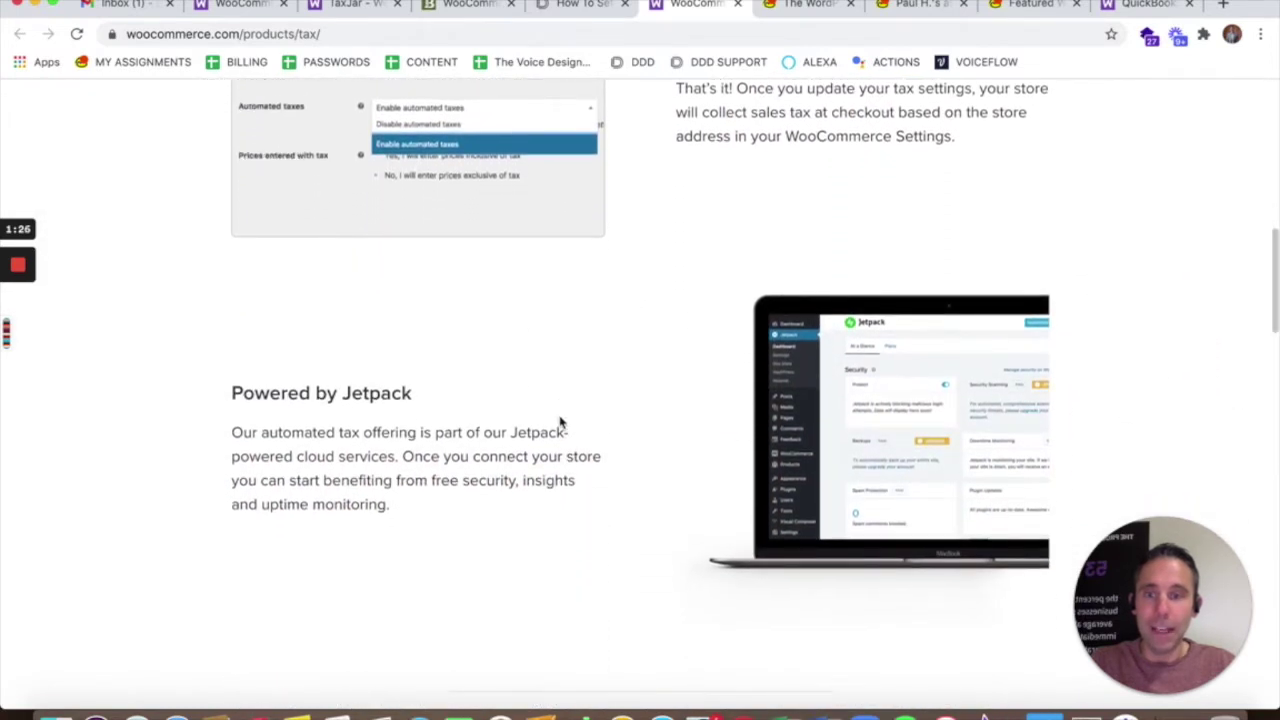
pyautogui.scroll(4, 610, 404)
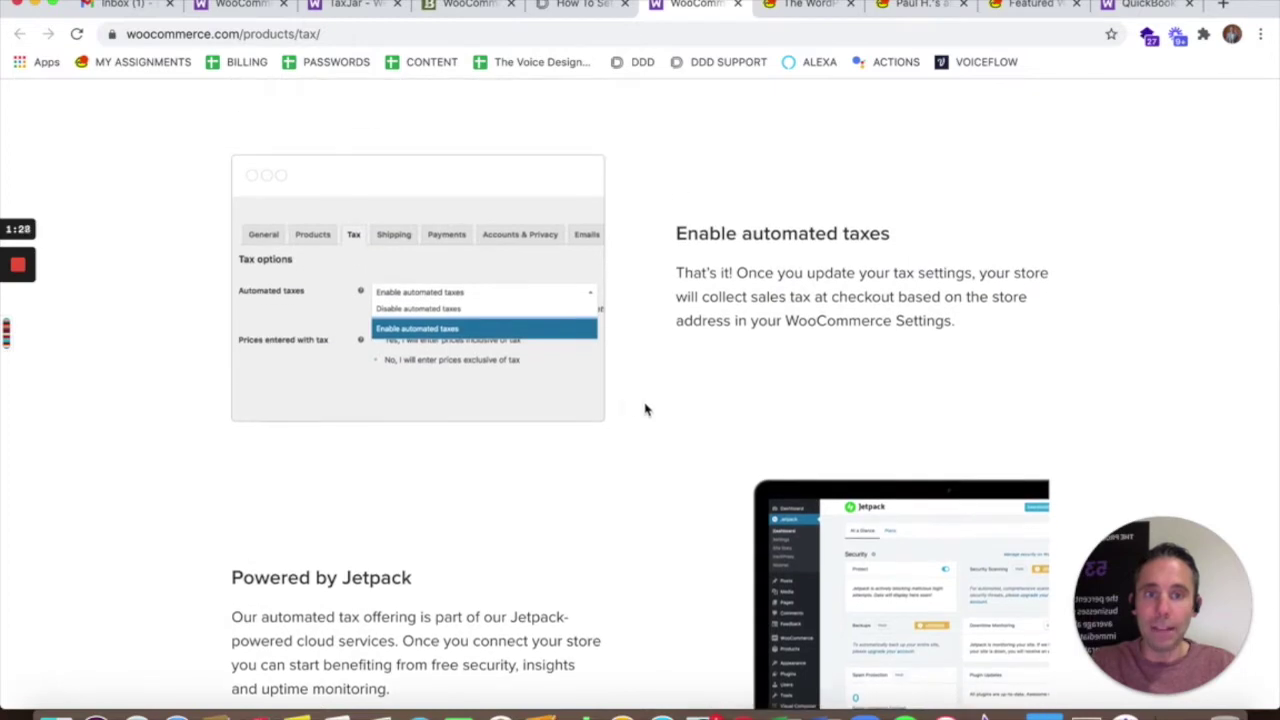
pyautogui.scroll(15, 645, 409)
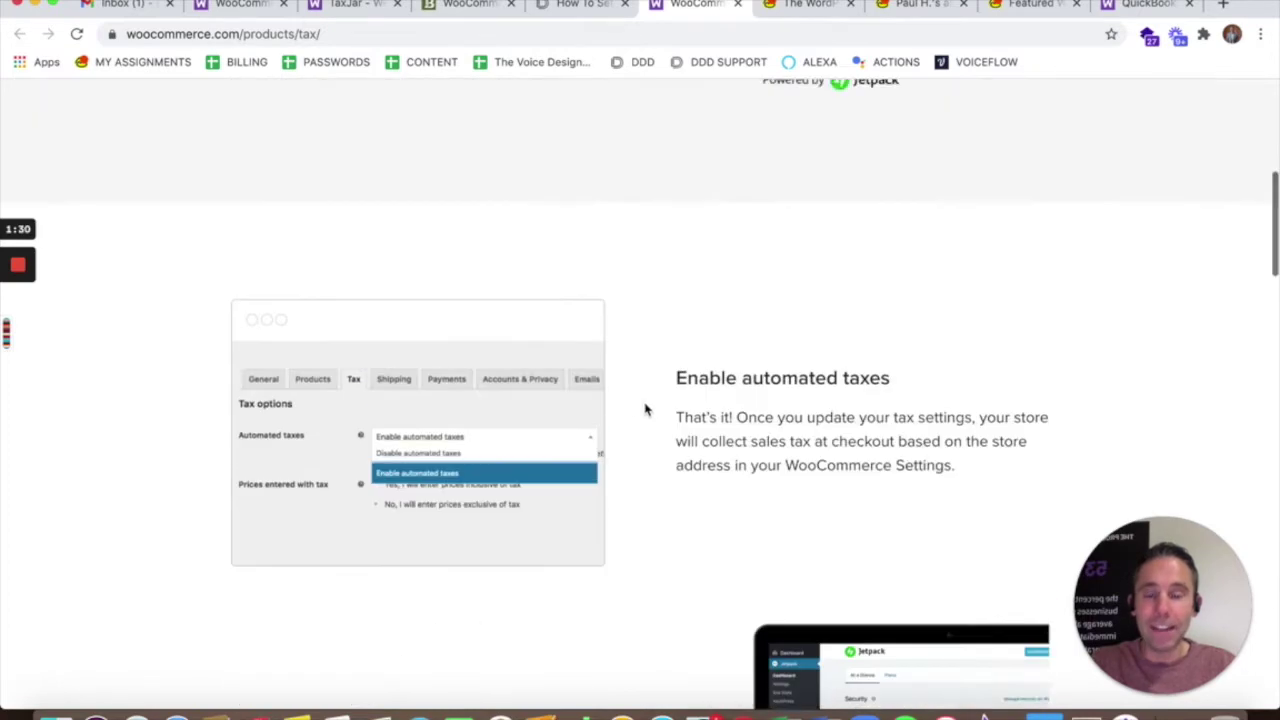
# Move past the TaxJar and article tabs back to the store's Tax options settings
pyautogui.click(338, 9)
pyautogui.click(236, 6)
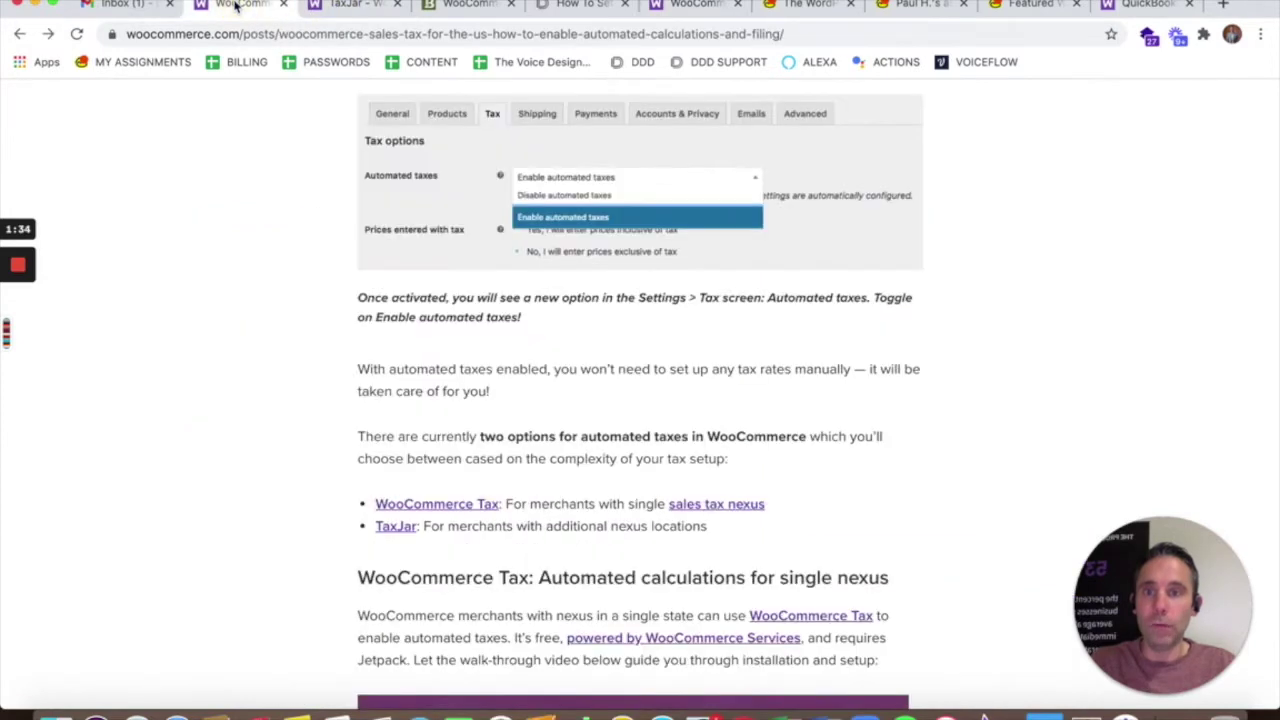
pyautogui.click(471, 6)
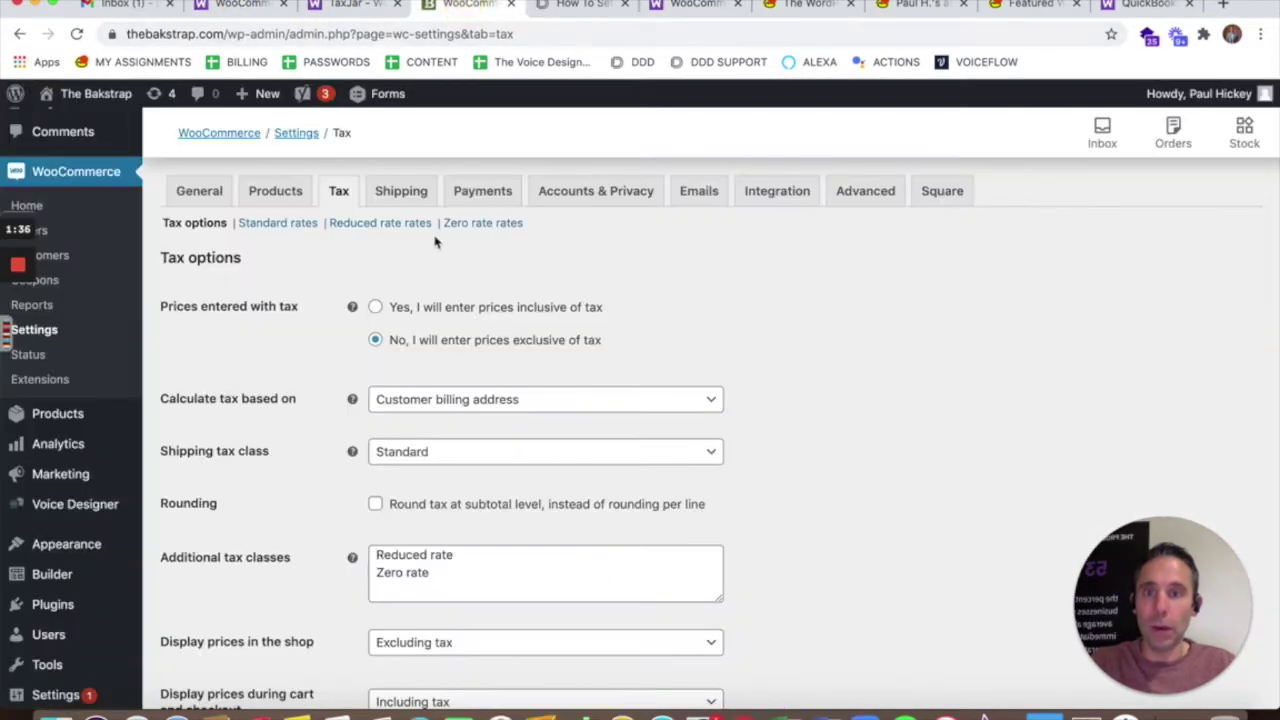
# View the Standard rates table showing the US TN 10.0000% Sales Tax rate
pyautogui.click(274, 224)
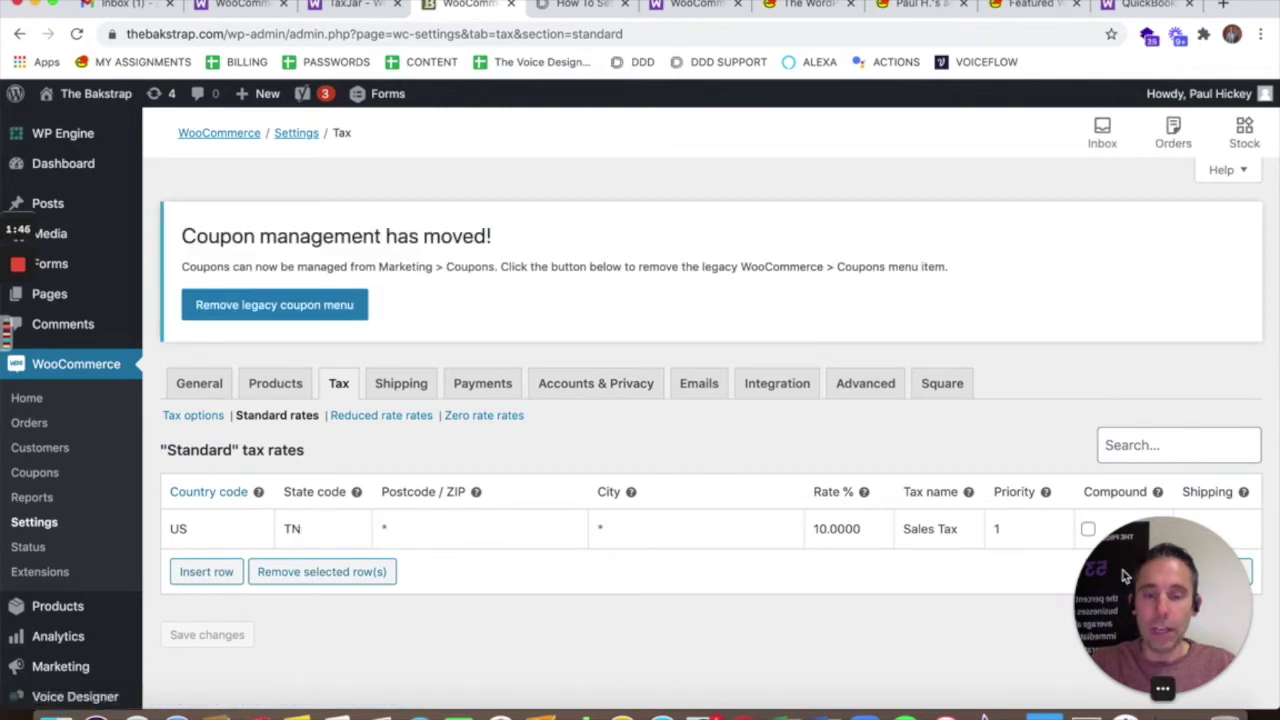
pyautogui.moveTo(1130, 568)
pyautogui.mouseDown()
pyautogui.moveTo(764, 570)
pyautogui.moveTo(1132, 562)
pyautogui.mouseUp()
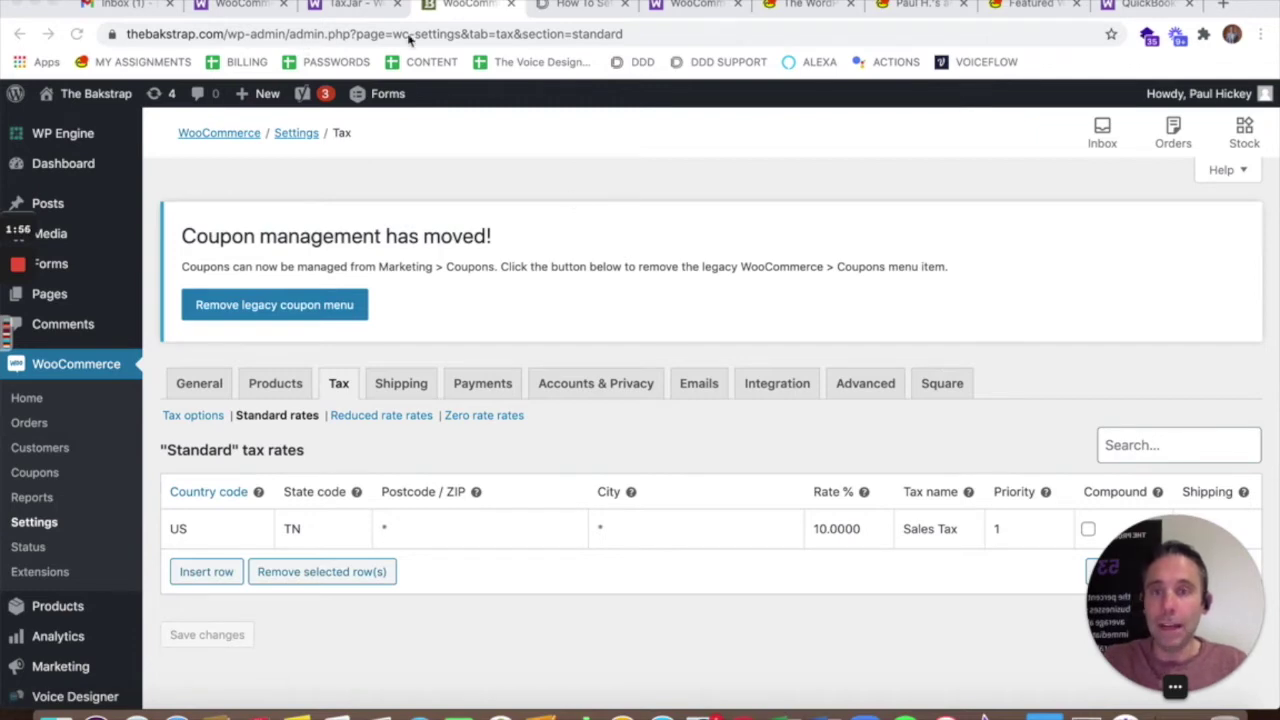
# Pass through the automated tax product page to the TaxJar extension page, priced $0.00 annually
pyautogui.click(686, 8)
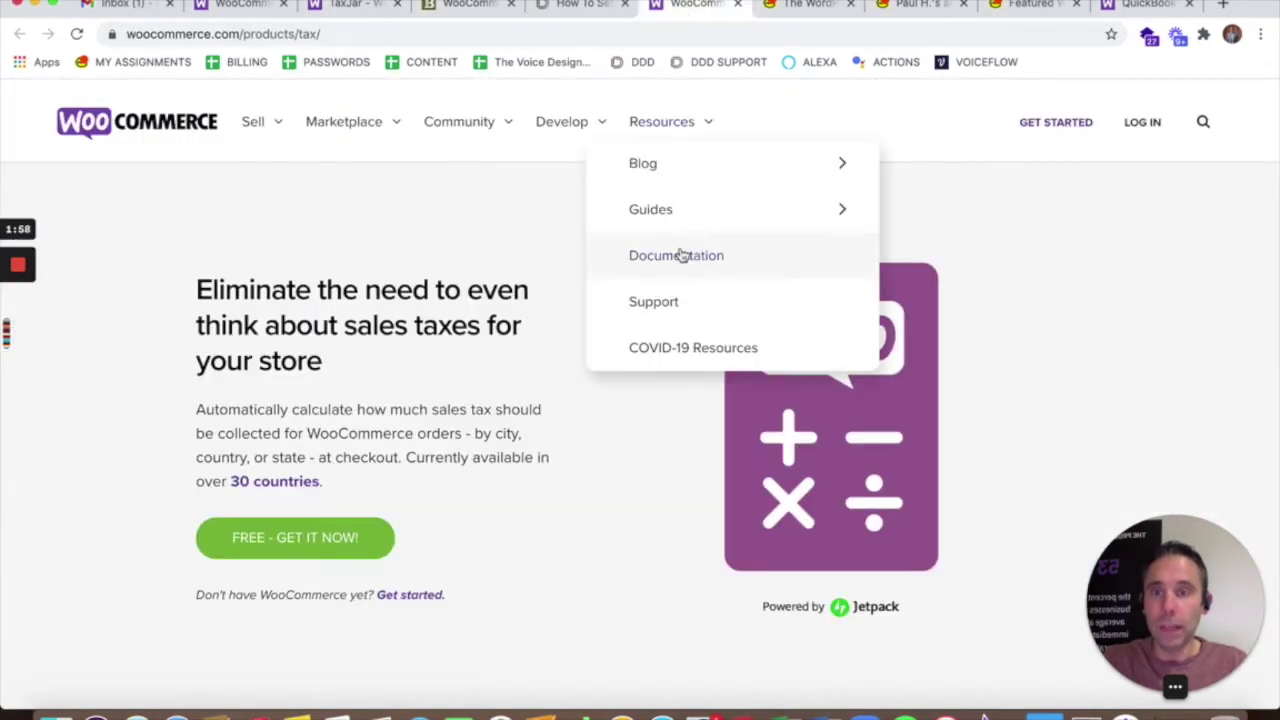
pyautogui.click(350, 6)
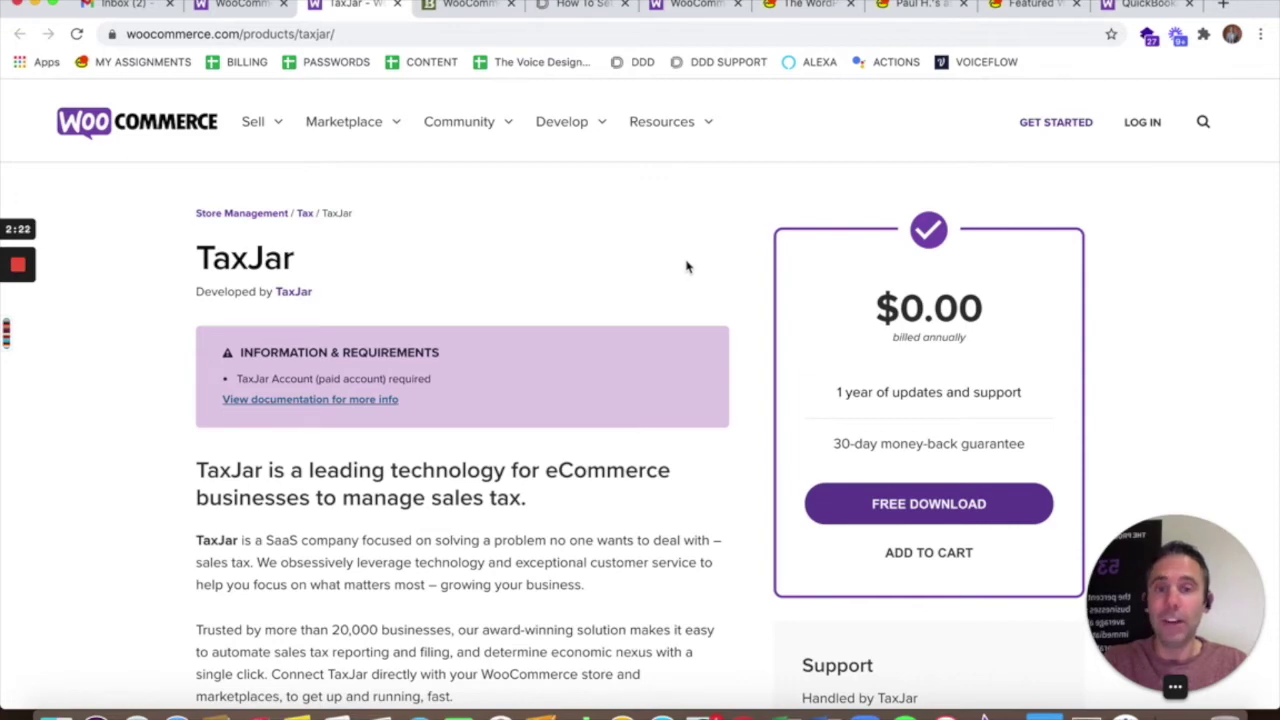
pyautogui.scroll(-5, 686, 267)
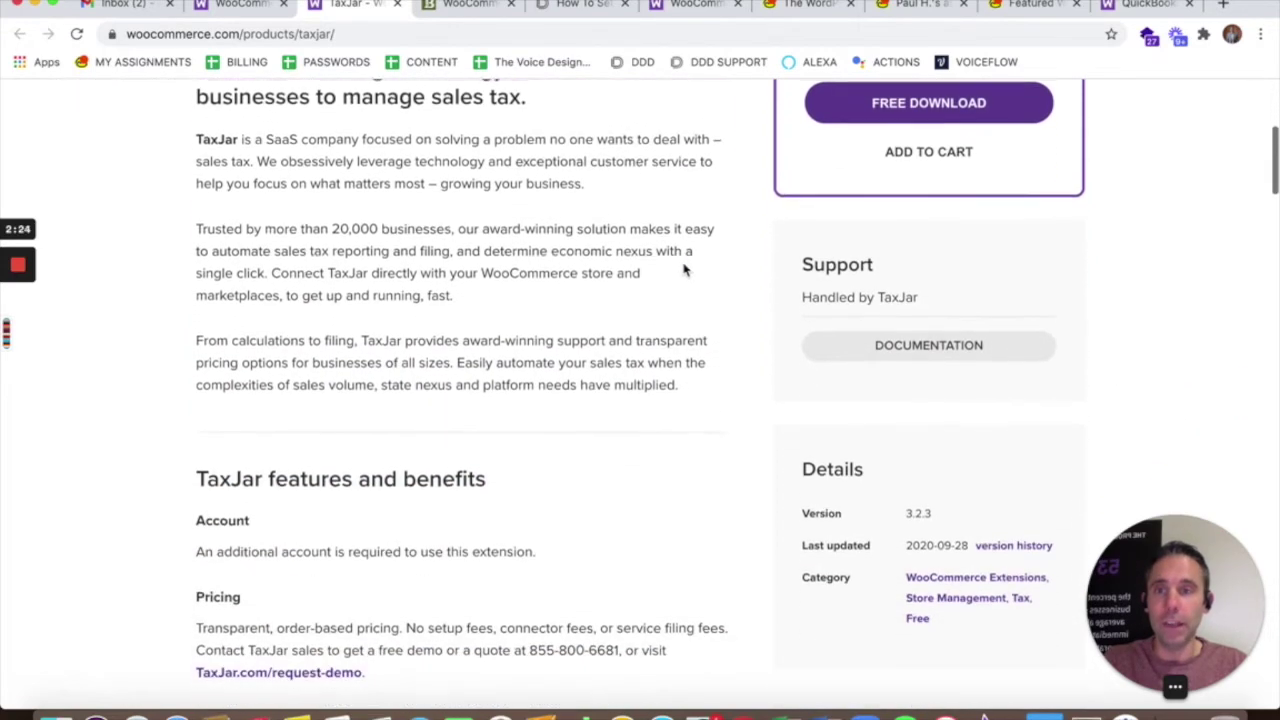
pyautogui.scroll(5, 684, 269)
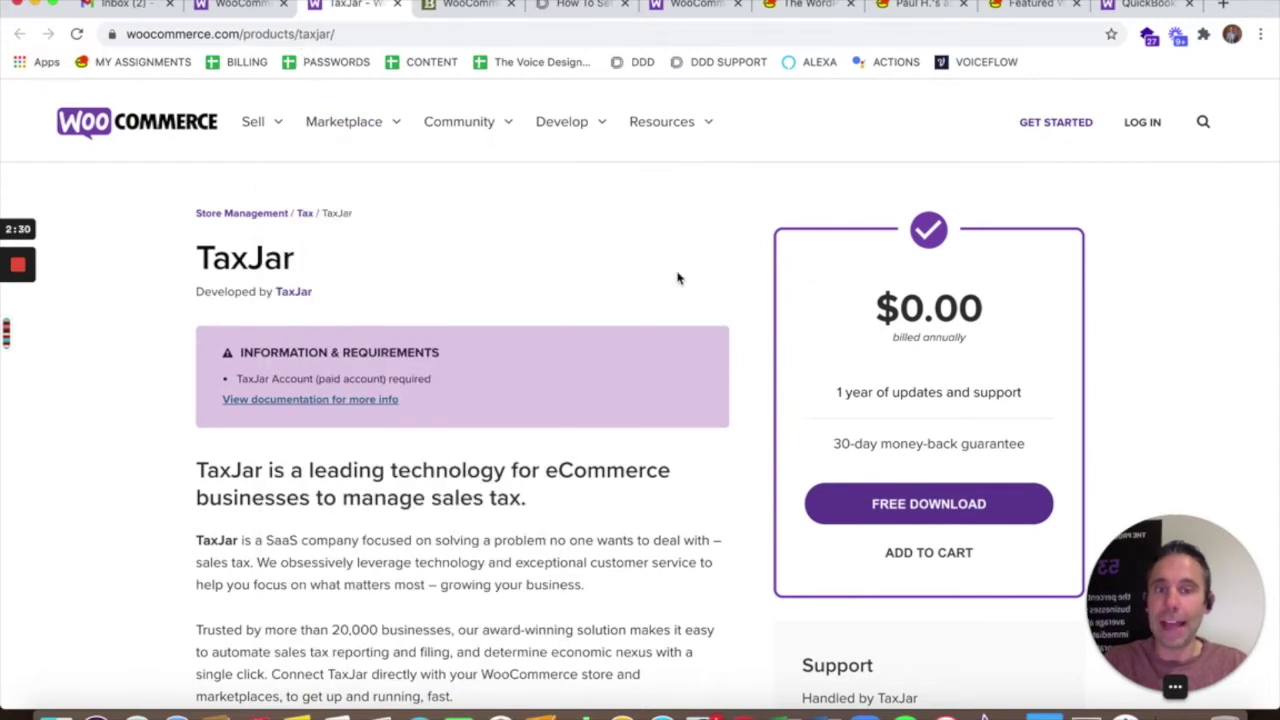
pyautogui.scroll(-10, 677, 278)
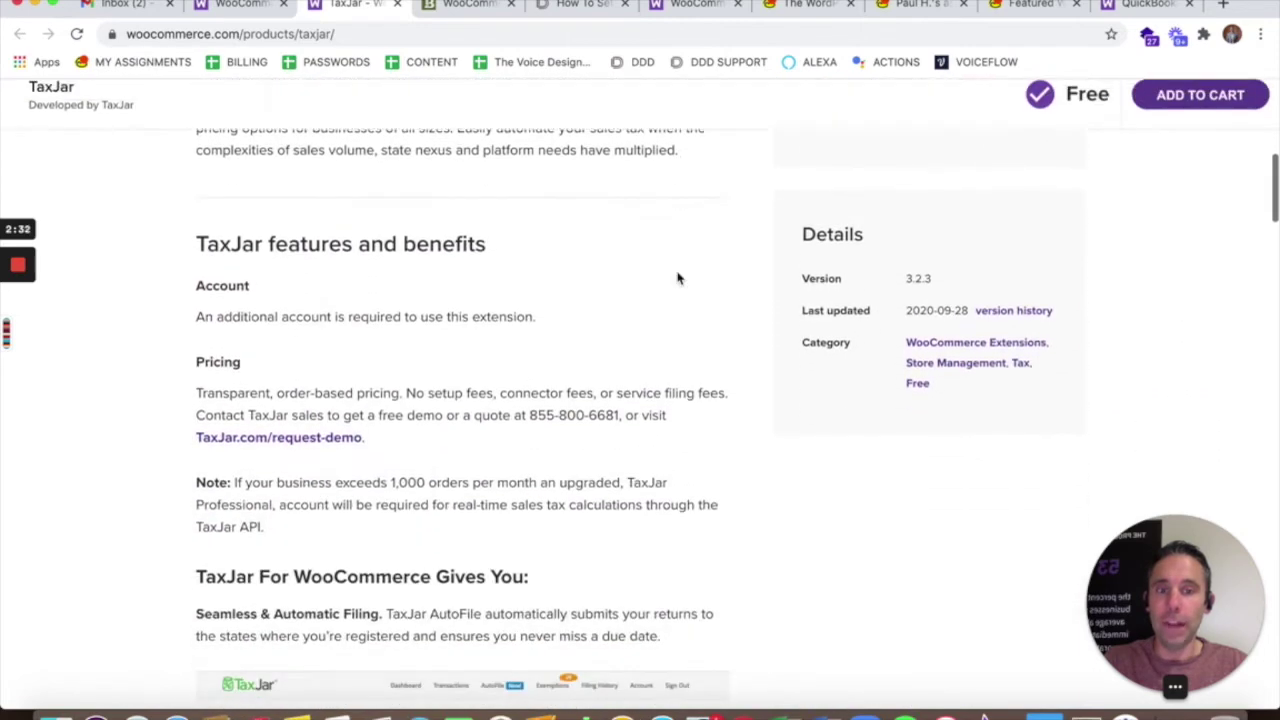
pyautogui.scroll(-4, 677, 278)
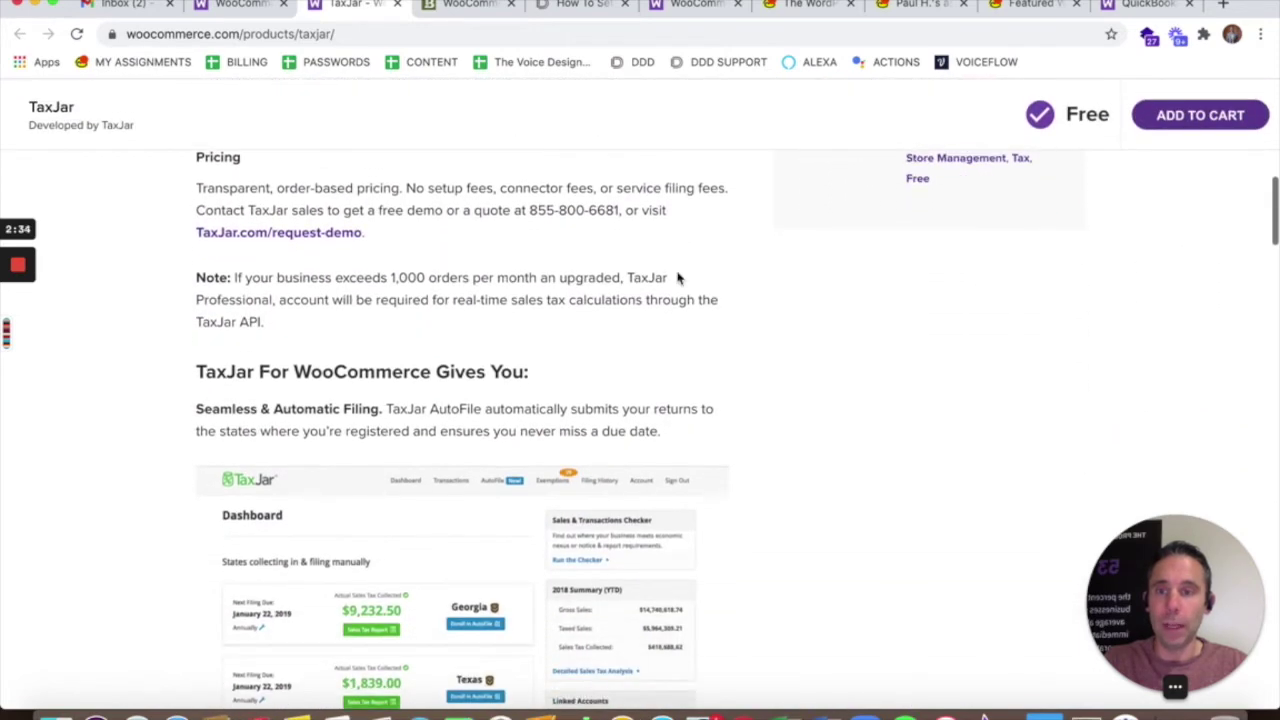
pyautogui.scroll(-5, 700, 290)
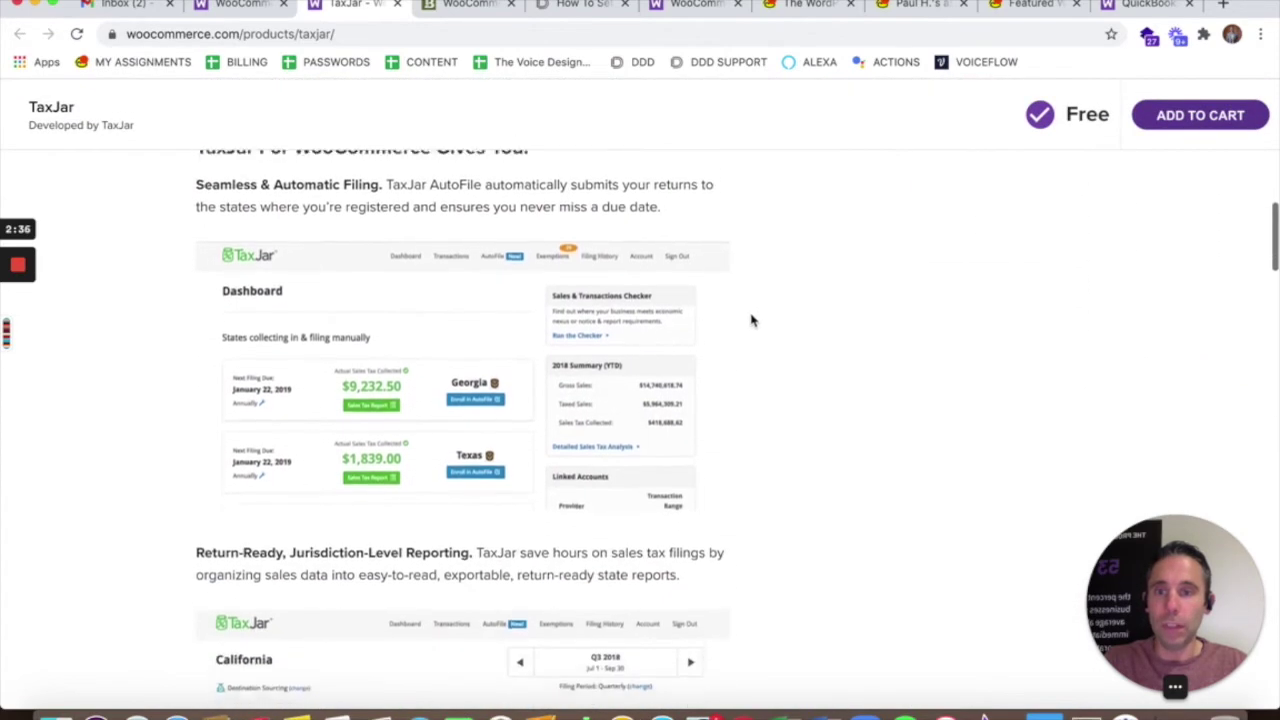
pyautogui.scroll(-1, 753, 320)
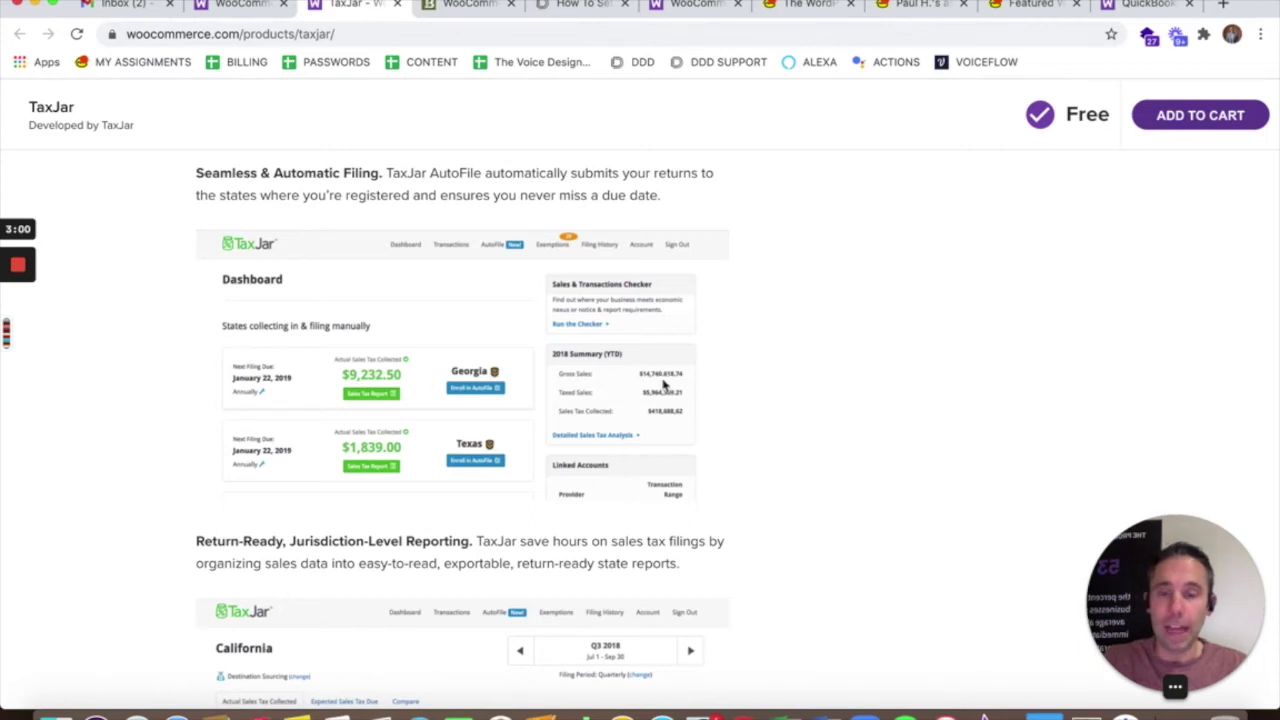
pyautogui.scroll(-5, 832, 401)
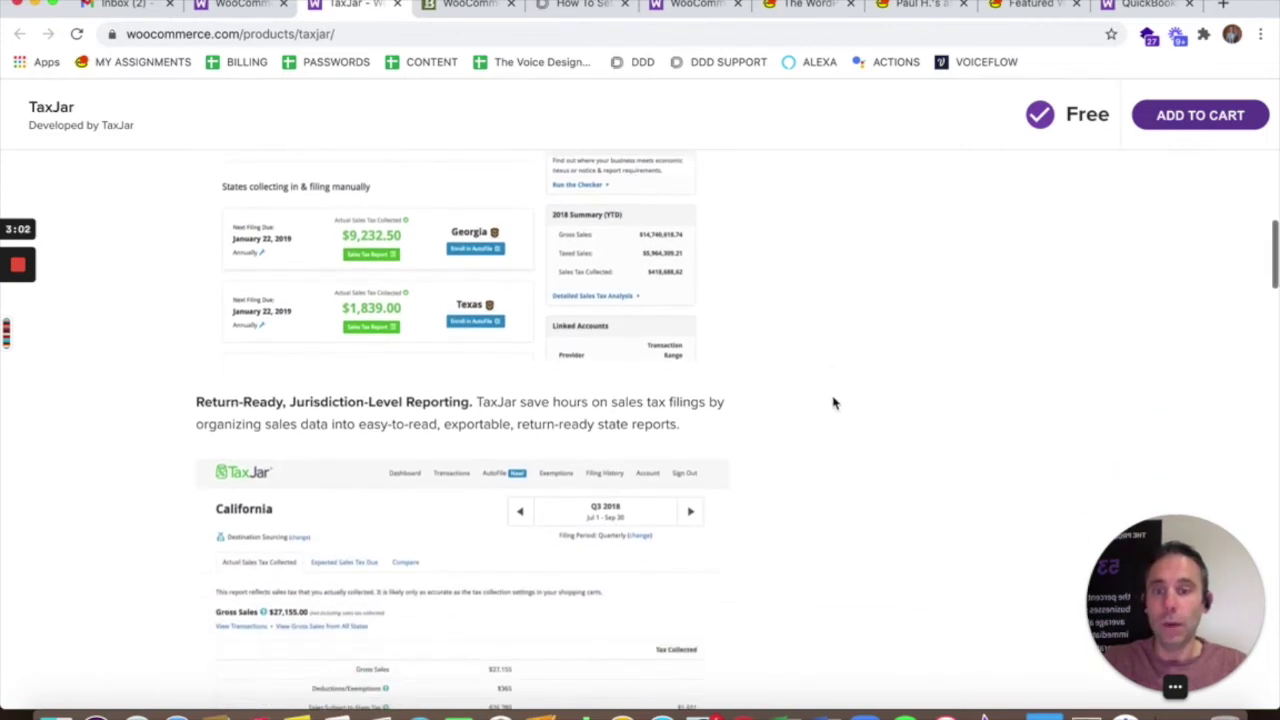
pyautogui.scroll(-4, 833, 402)
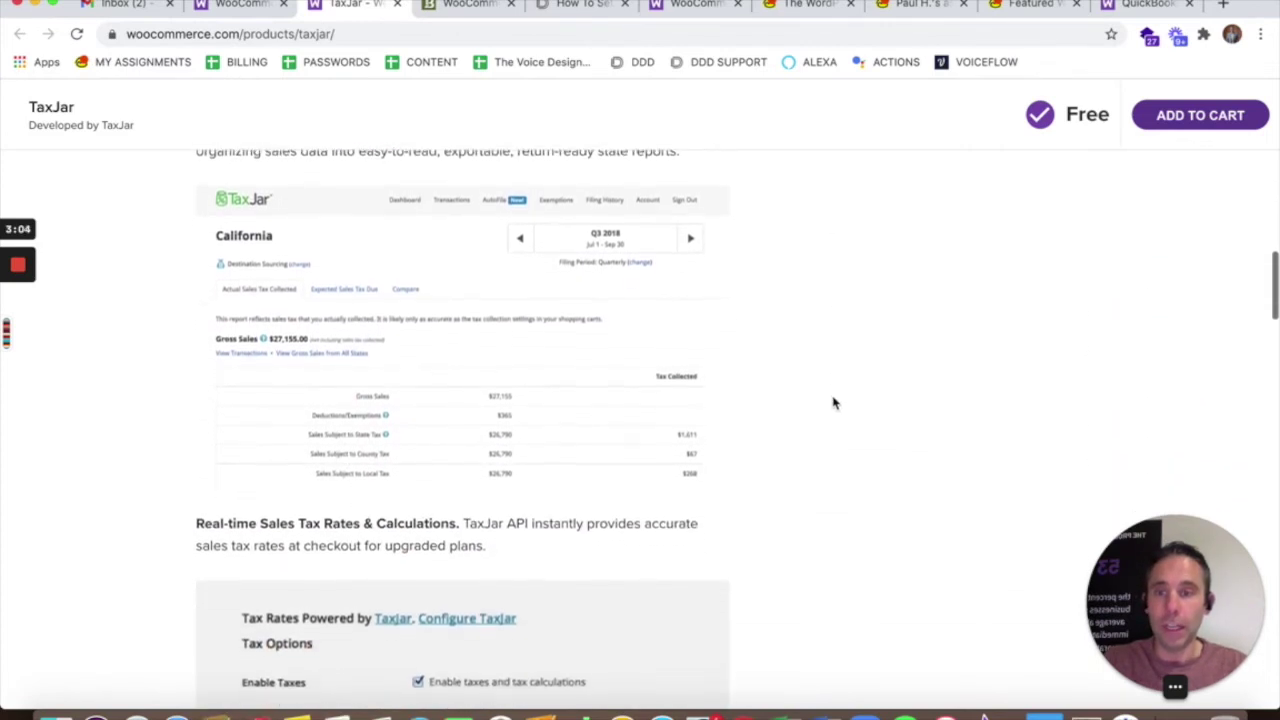
pyautogui.scroll(-7, 834, 402)
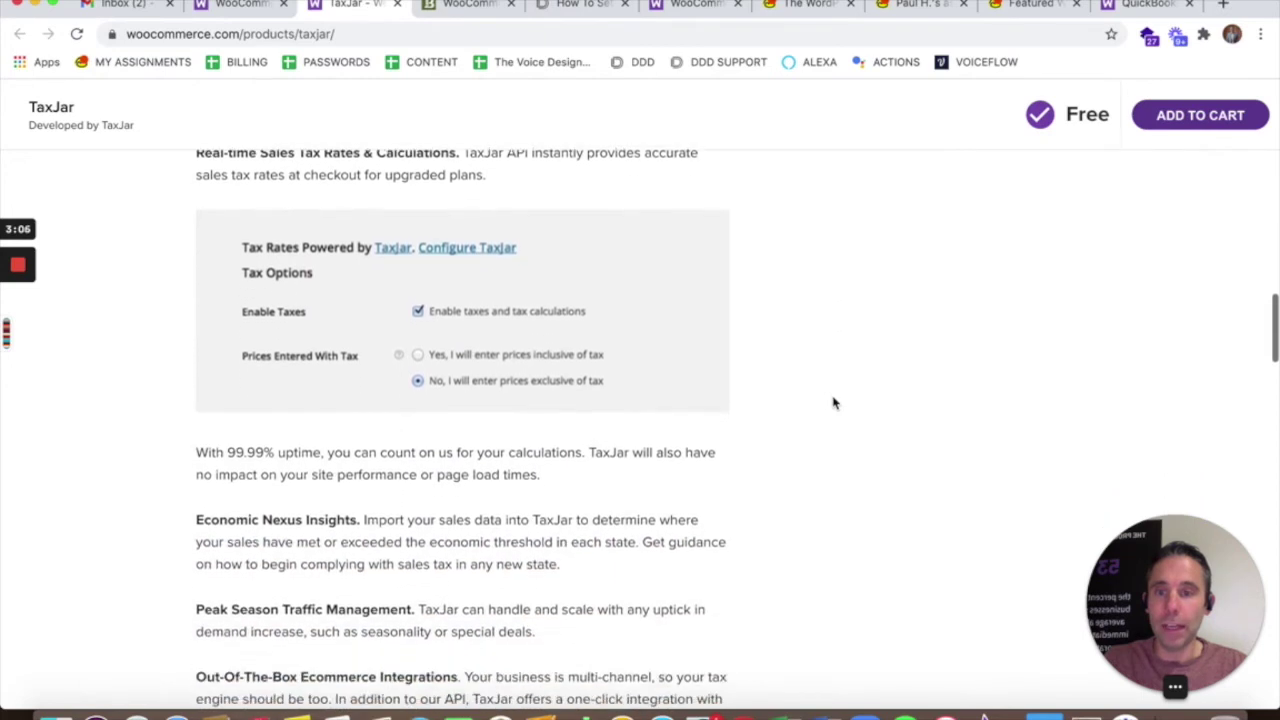
pyautogui.scroll(-1, 834, 403)
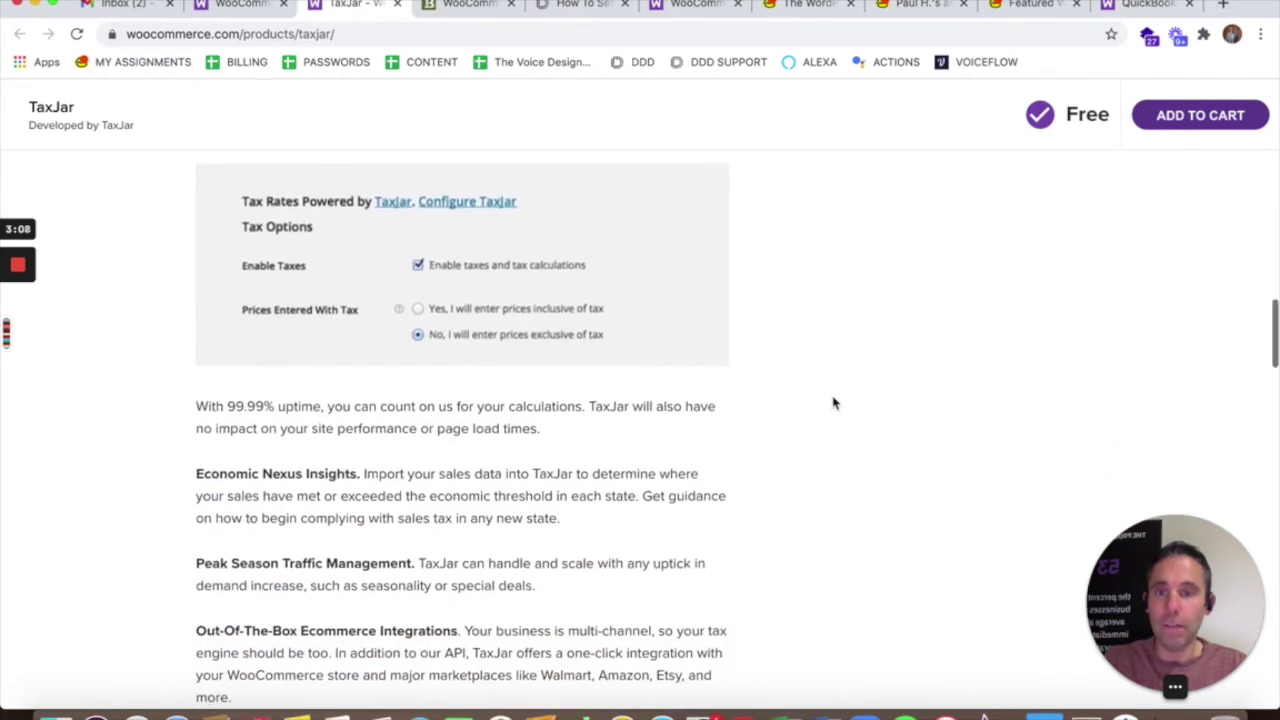
pyautogui.scroll(-20, 834, 403)
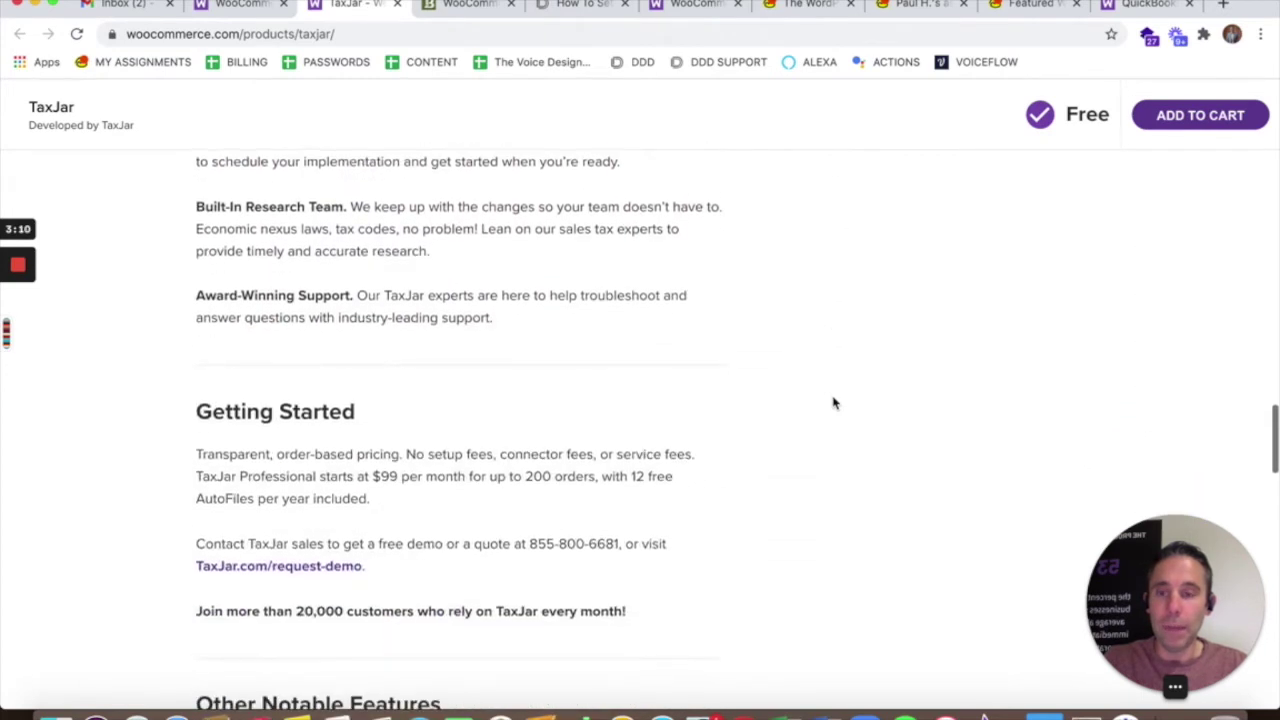
pyautogui.scroll(-3, 834, 402)
pyautogui.scroll(20, 834, 400)
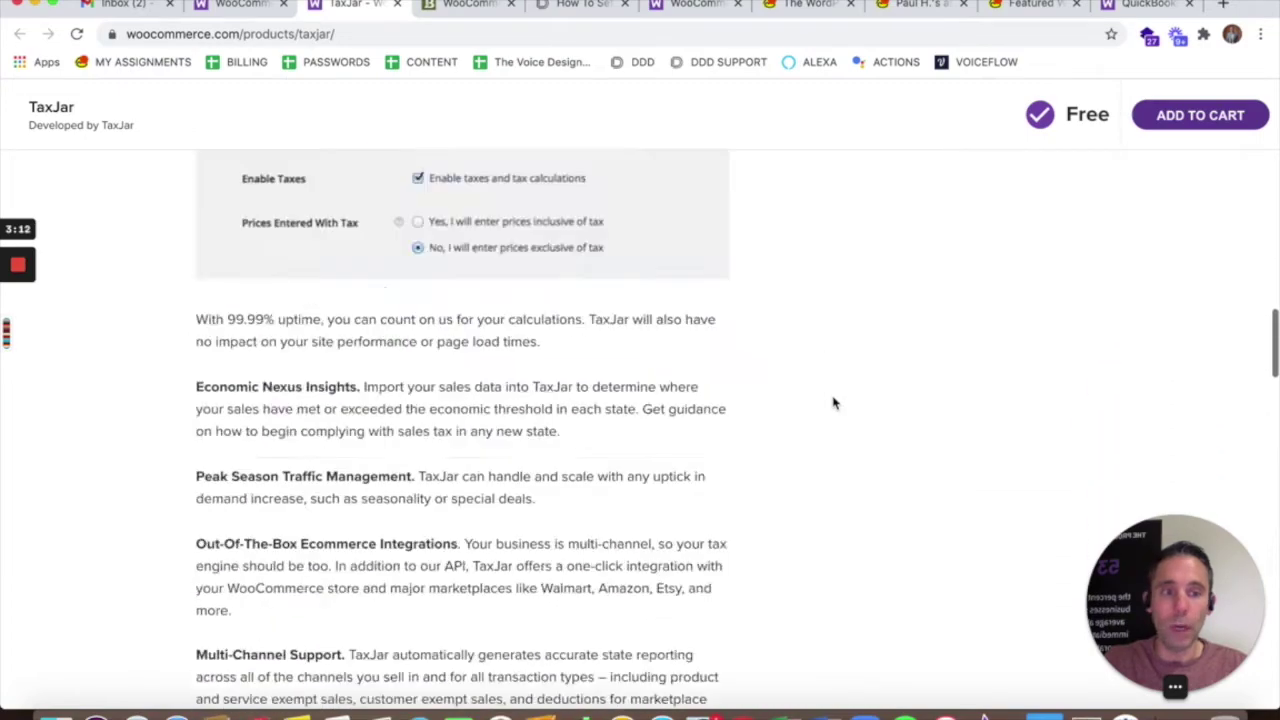